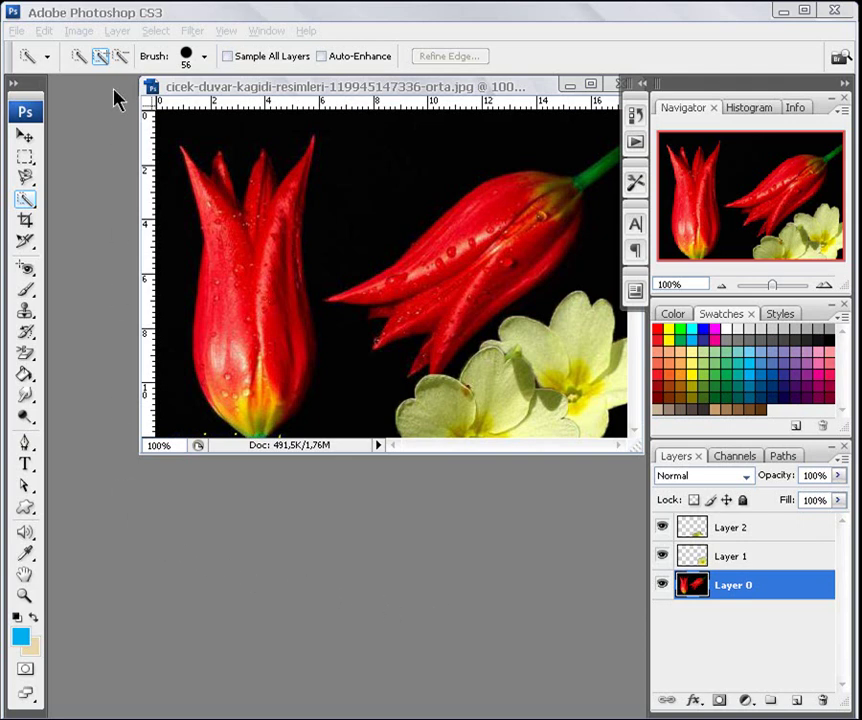
# Step: Browse the Select menu twice without running any command
pyautogui.click(158, 34)
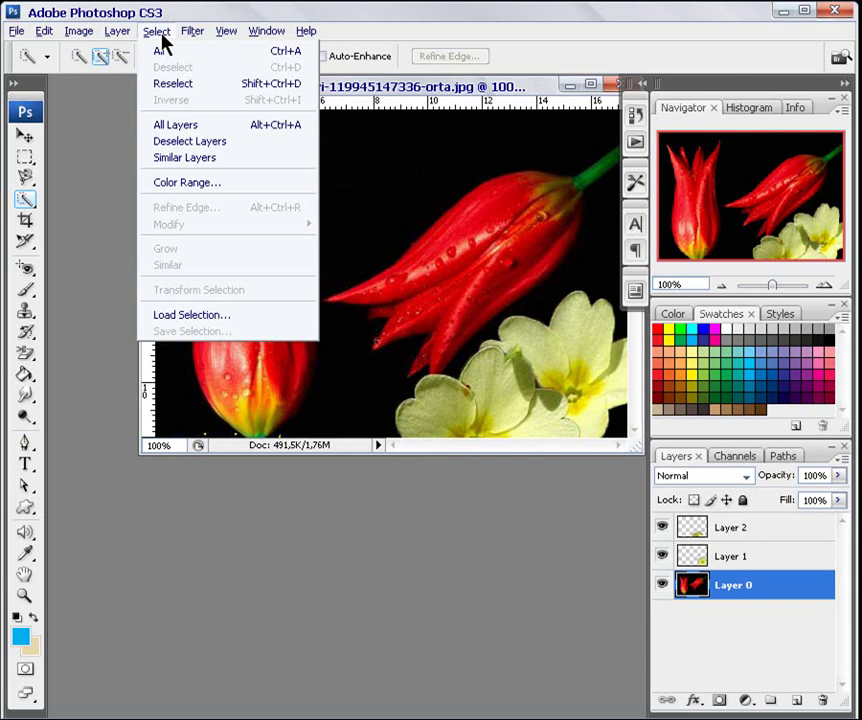
pyautogui.click(108, 114)
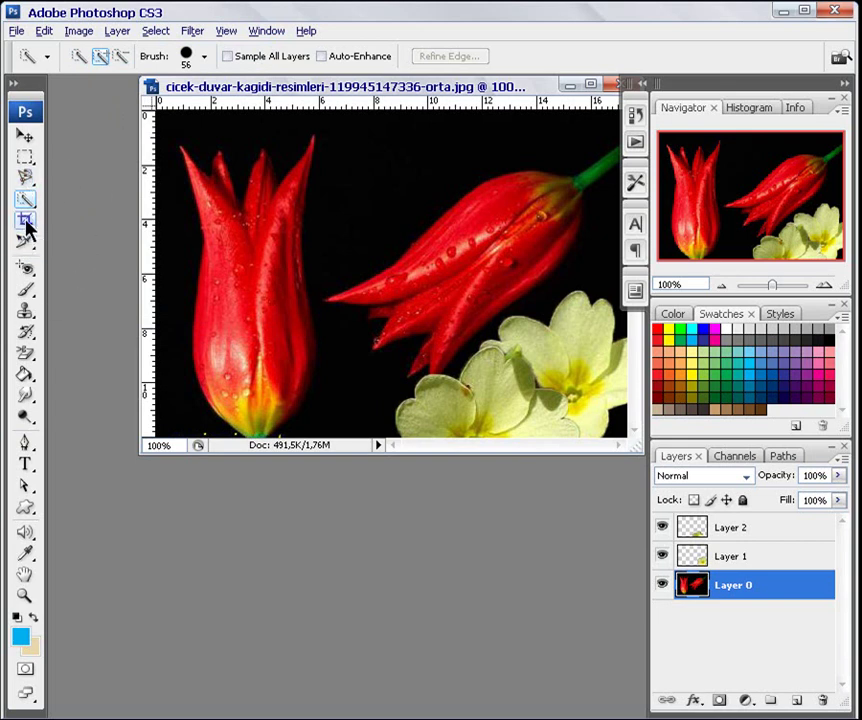
pyautogui.click(155, 33)
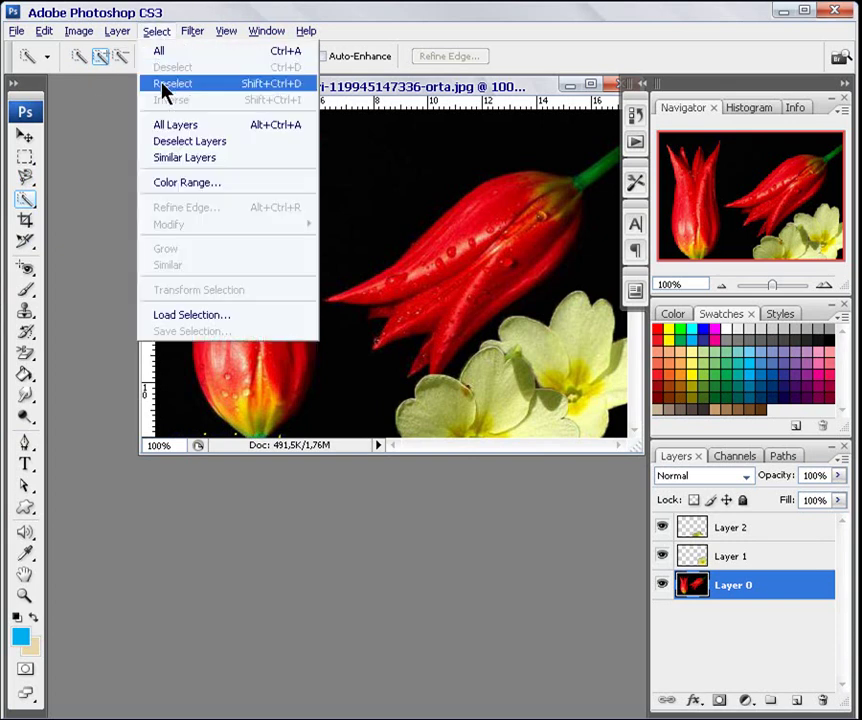
pyautogui.click(130, 184)
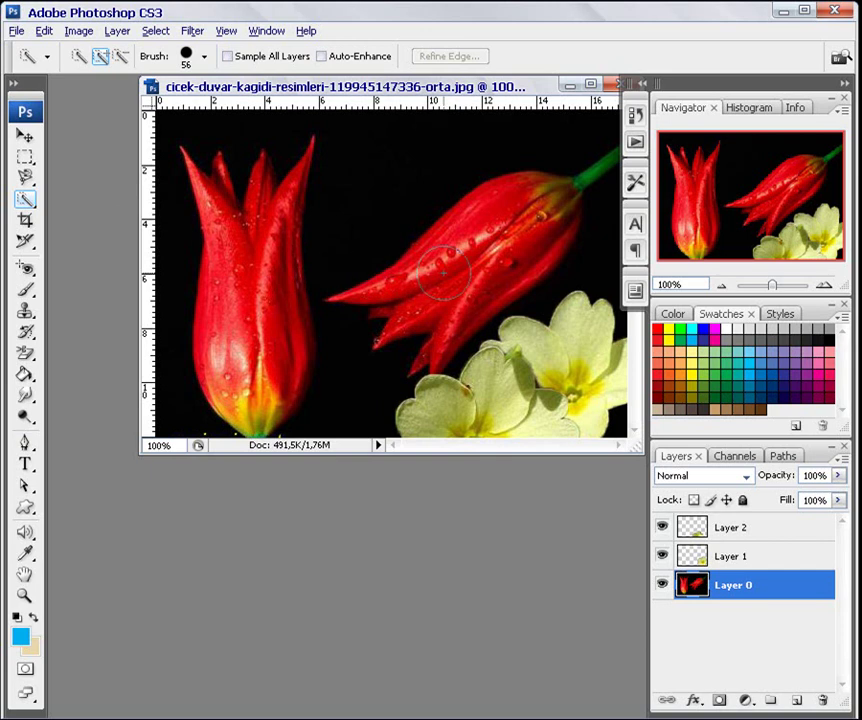
# Step: Quick-select part of the right tulip, then replace it with Select > All
pyautogui.moveTo(441, 268)
pyautogui.mouseDown()
pyautogui.moveTo(475, 255)
pyautogui.moveTo(472, 235)
pyautogui.moveTo(510, 232)
pyautogui.moveTo(519, 260)
pyautogui.moveTo(510, 250)
pyautogui.mouseUp()
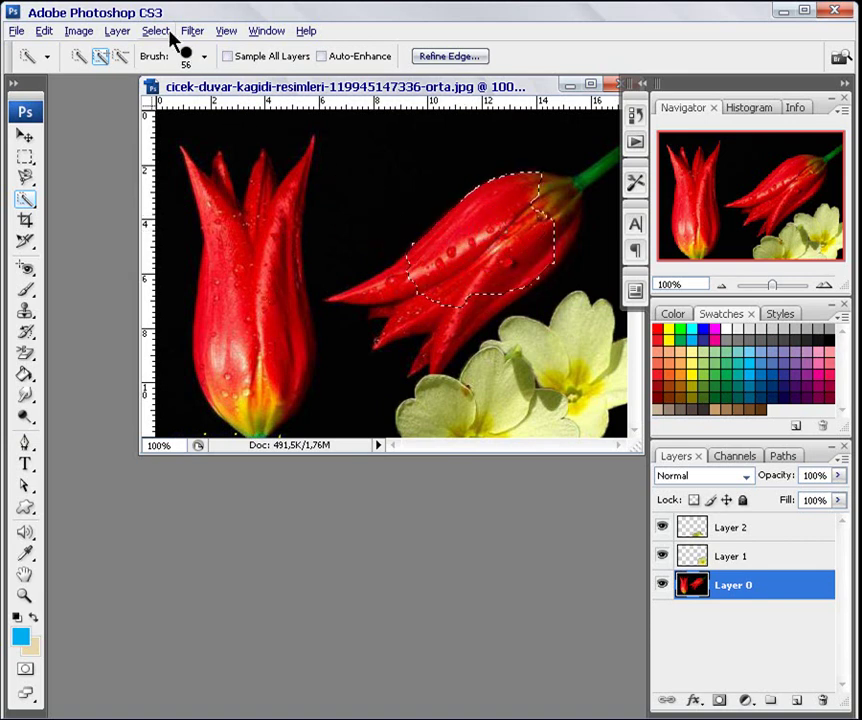
pyautogui.click(158, 33)
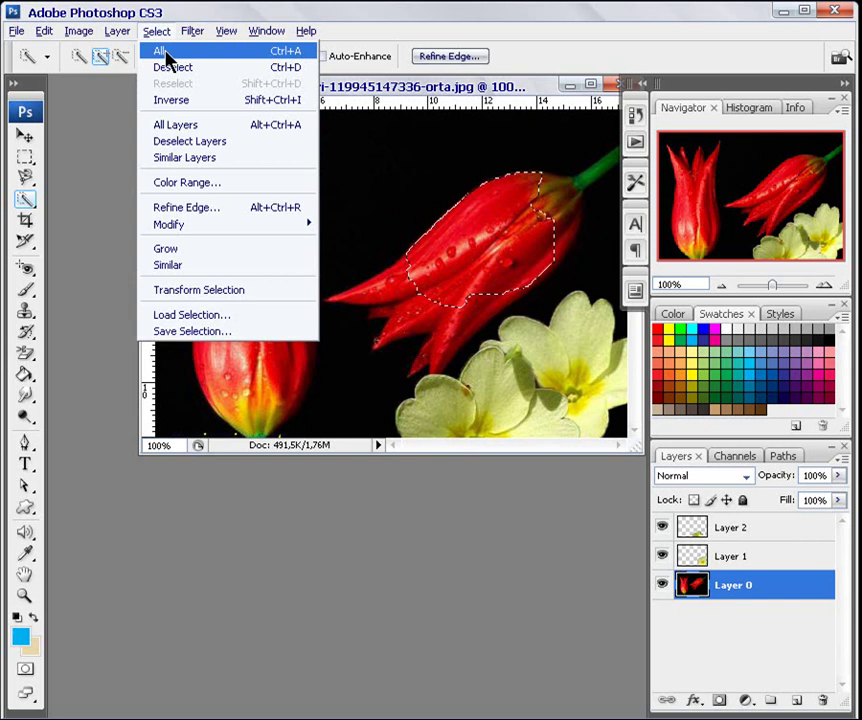
pyautogui.click(166, 55)
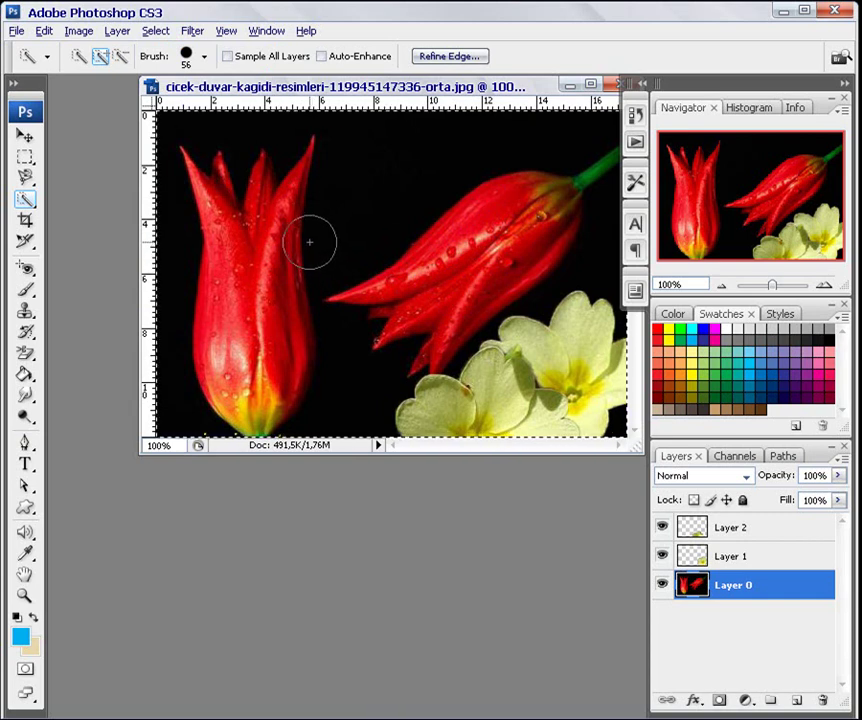
pyautogui.click(157, 31)
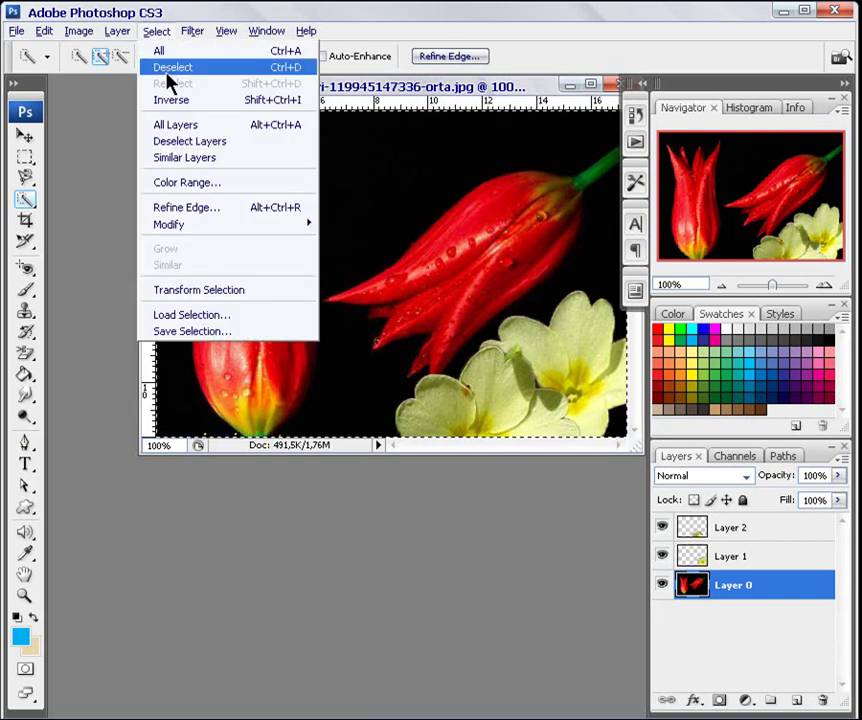
pyautogui.click(167, 70)
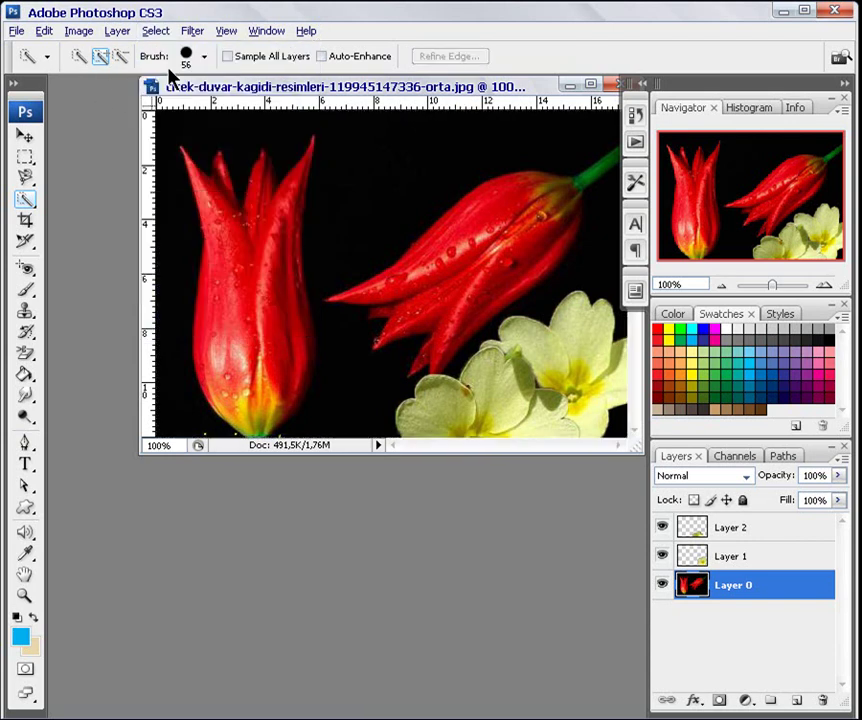
pyautogui.click(375, 449)
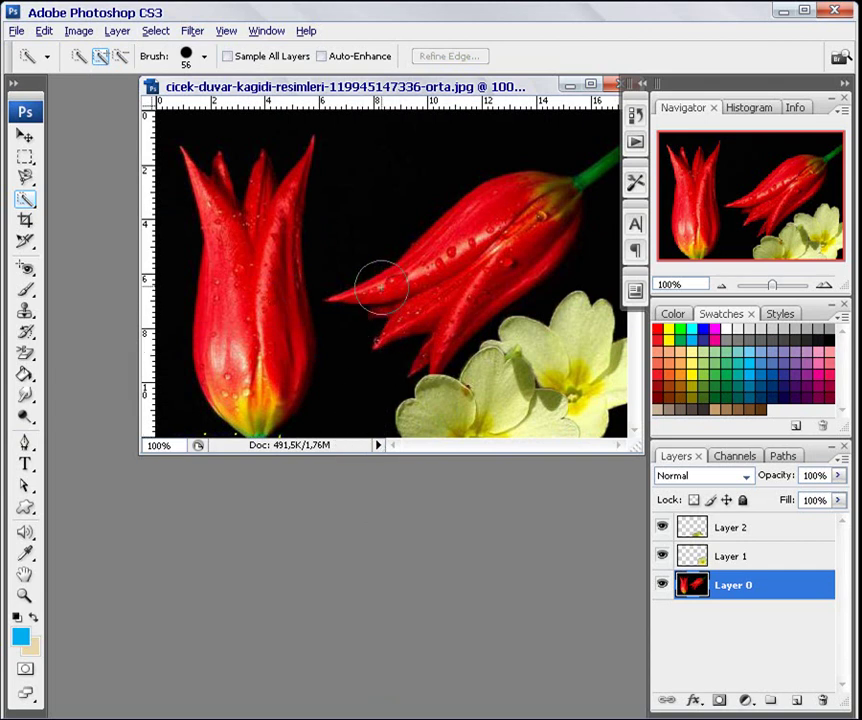
pyautogui.click(165, 38)
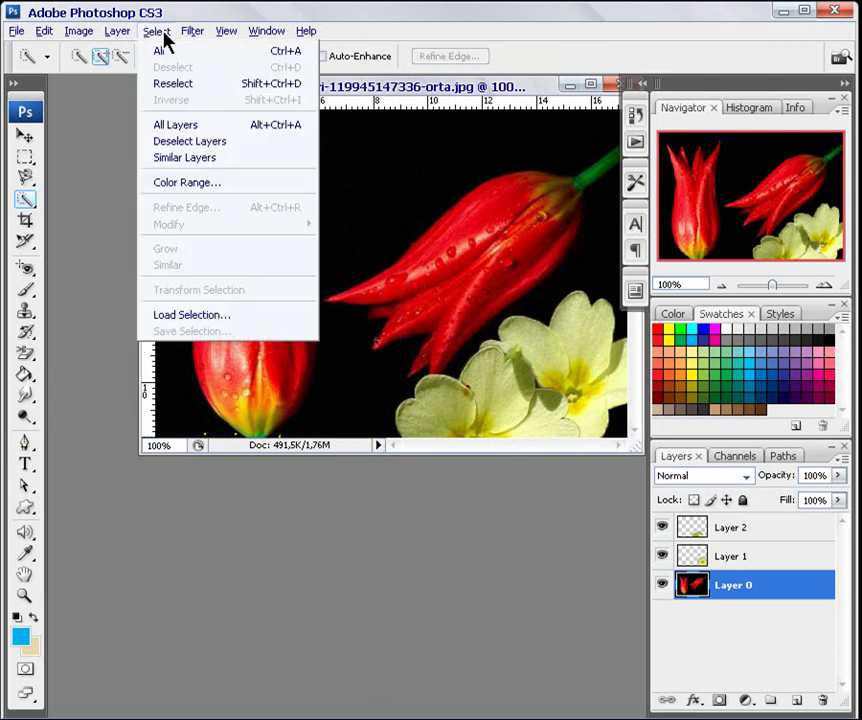
pyautogui.click(172, 86)
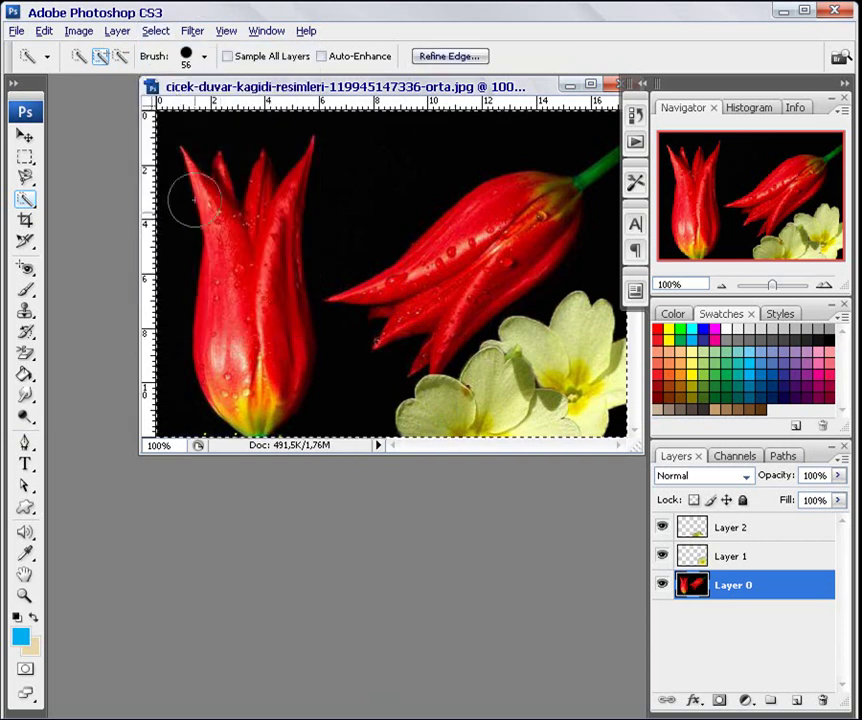
# Step: Quick-select the right-hand tulip, then apply Inverse twice to return to it
pyautogui.click(344, 443)
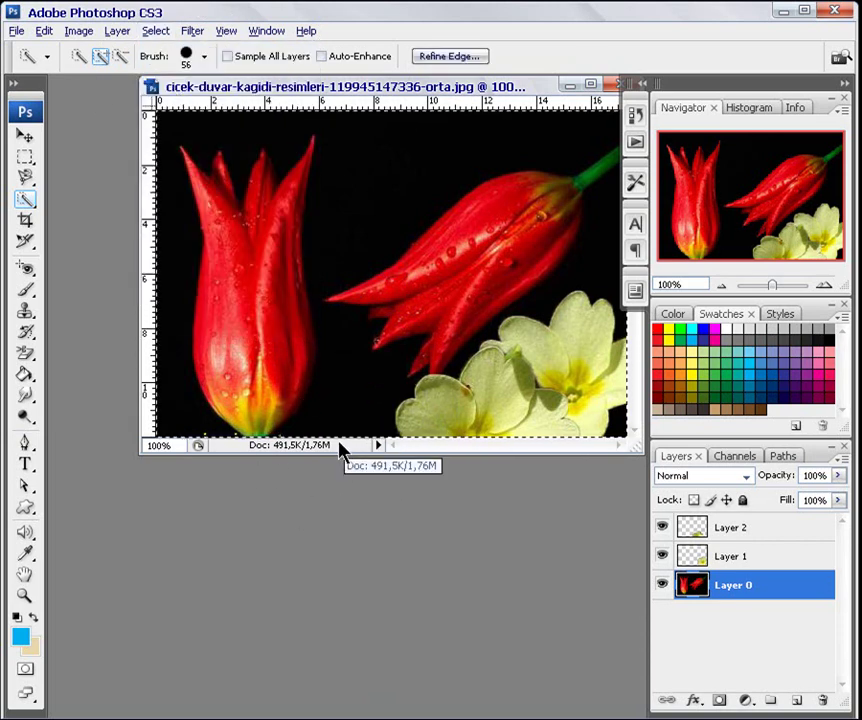
pyautogui.click(440, 295)
pyautogui.moveTo(440, 295); pyautogui.dragTo(456, 260)
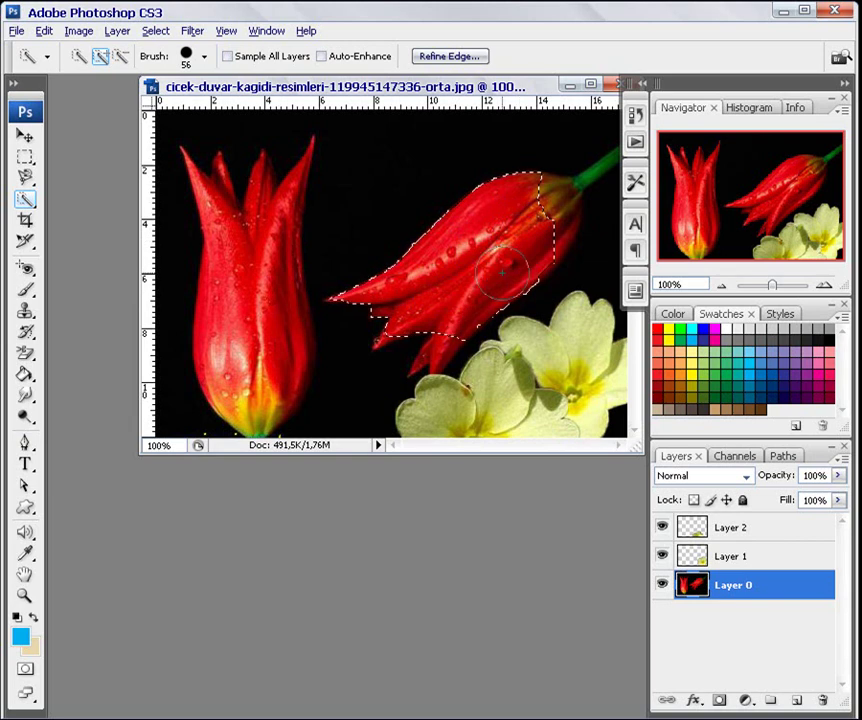
pyautogui.click(158, 34)
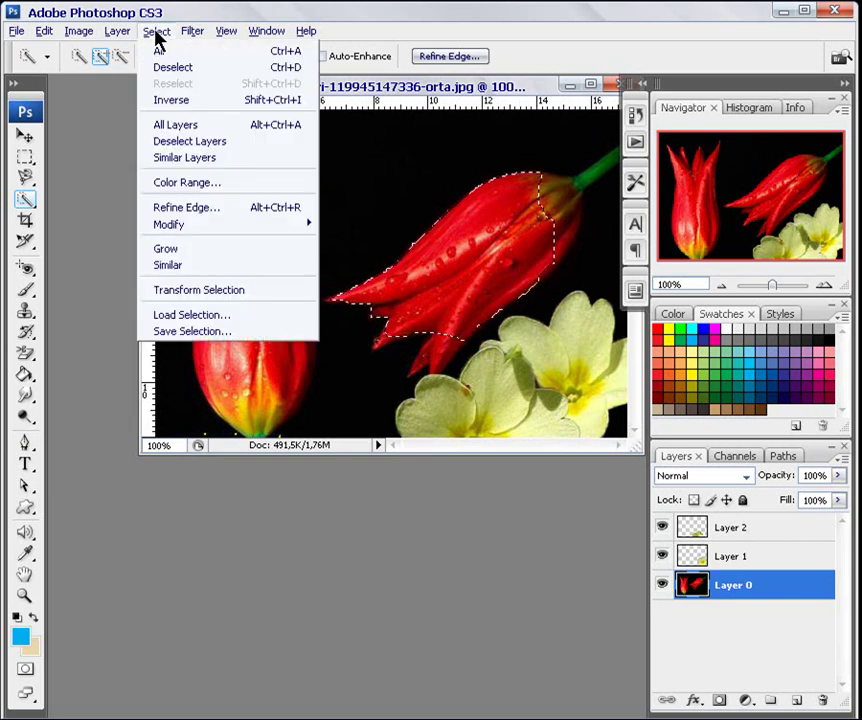
pyautogui.click(171, 101)
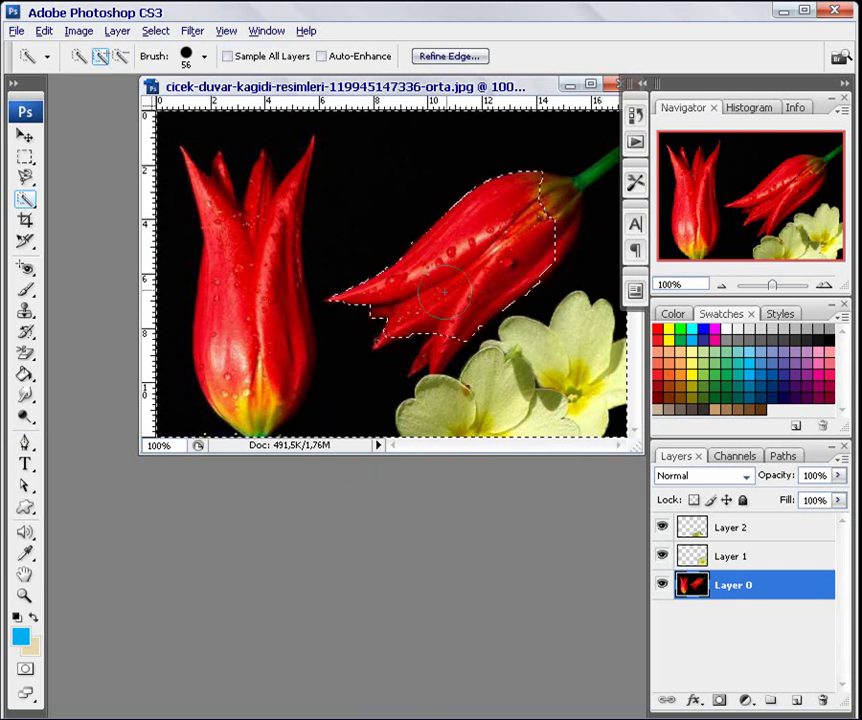
pyautogui.click(152, 32)
pyautogui.click(168, 101)
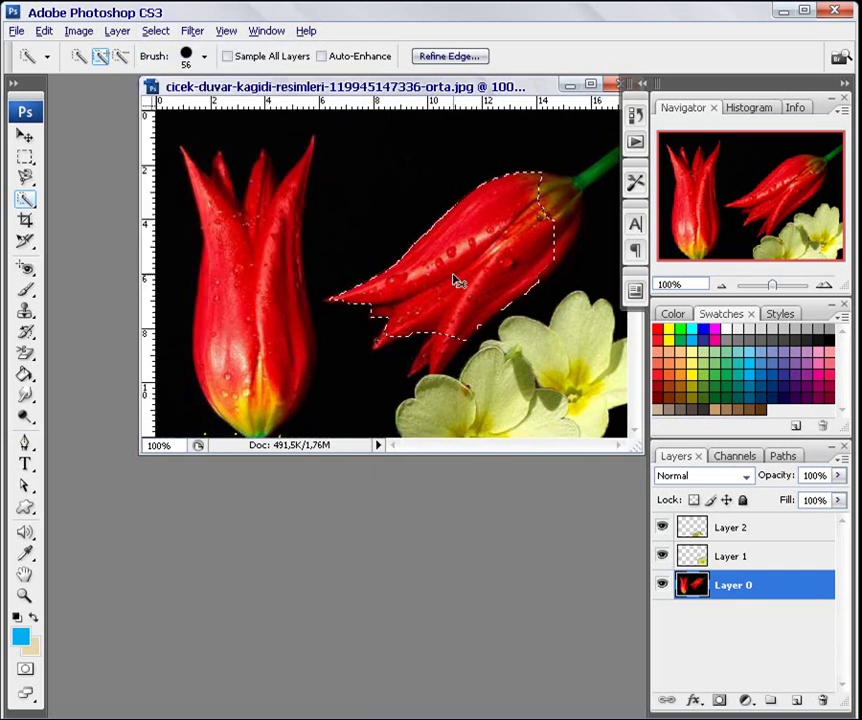
pyautogui.click(157, 33)
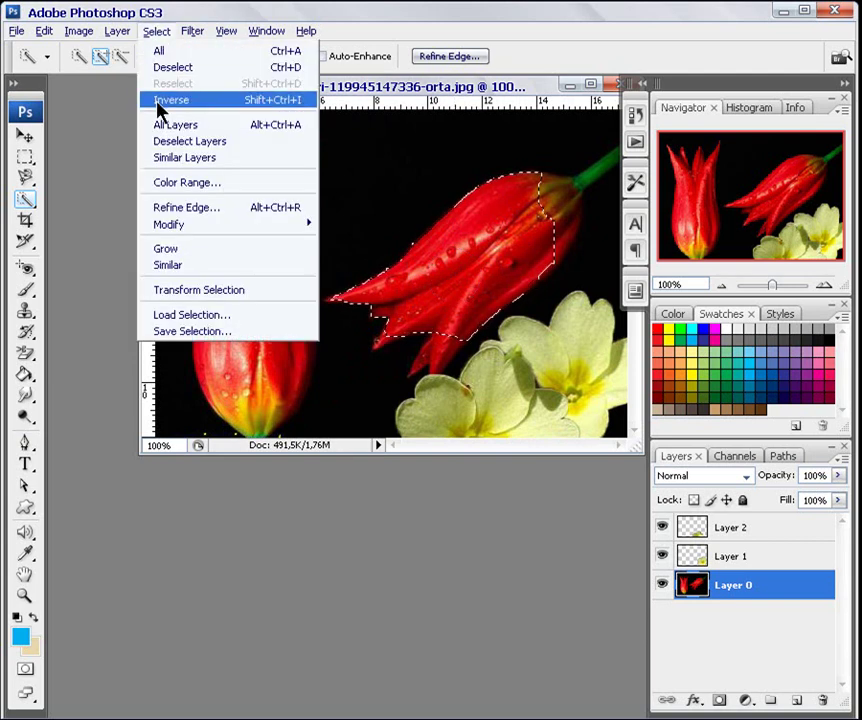
# Step: Invert the selection to exclude the tulip and select Layers 0, 1 and 2 together
pyautogui.click(192, 102)
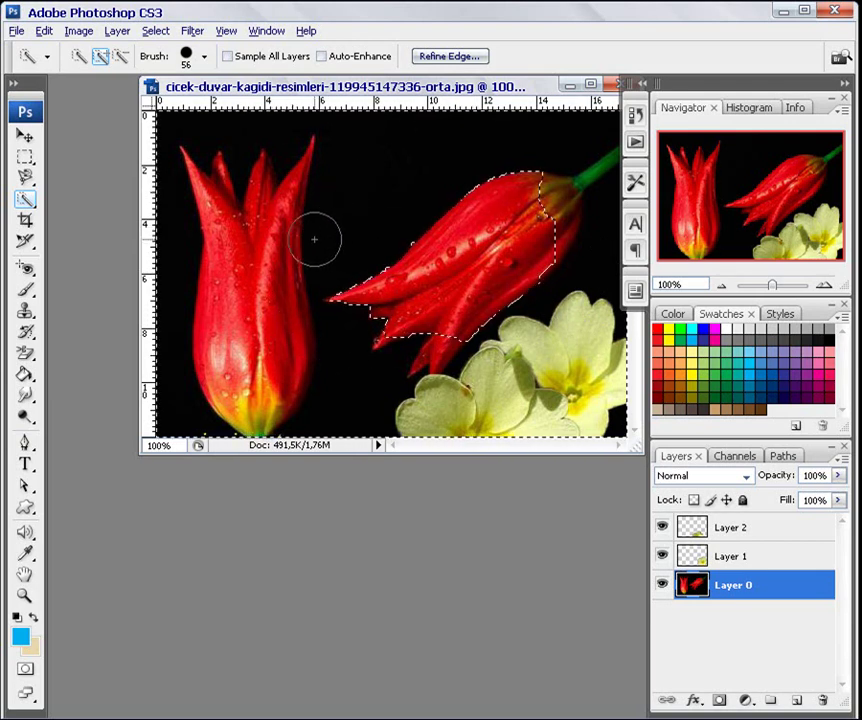
pyautogui.click(157, 31)
pyautogui.click(166, 124)
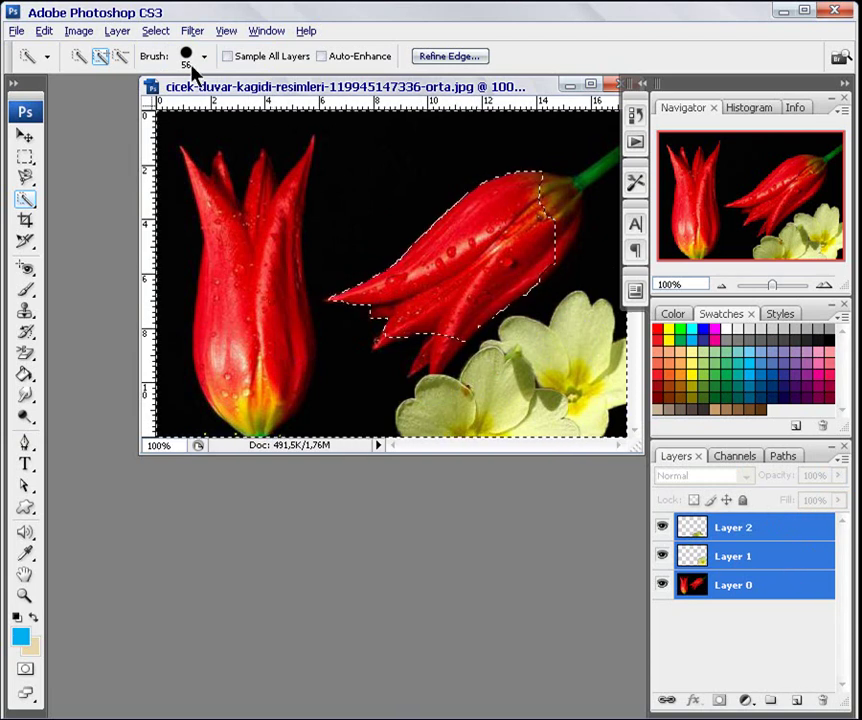
# Step: Deselect layers, select layers similar to Layer 0, then leave Layer 0 alone active
pyautogui.click(157, 31)
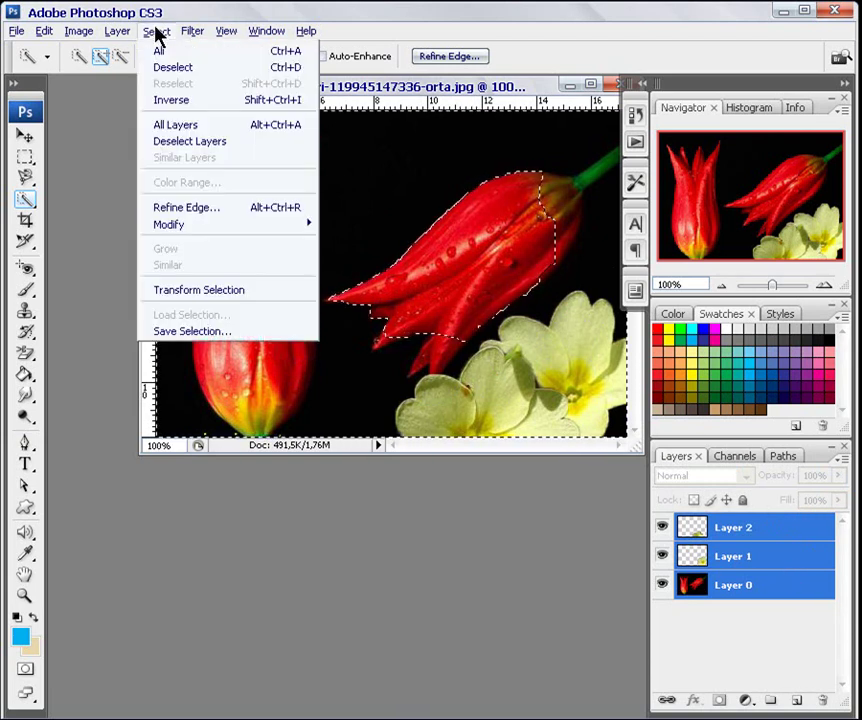
pyautogui.click(190, 143)
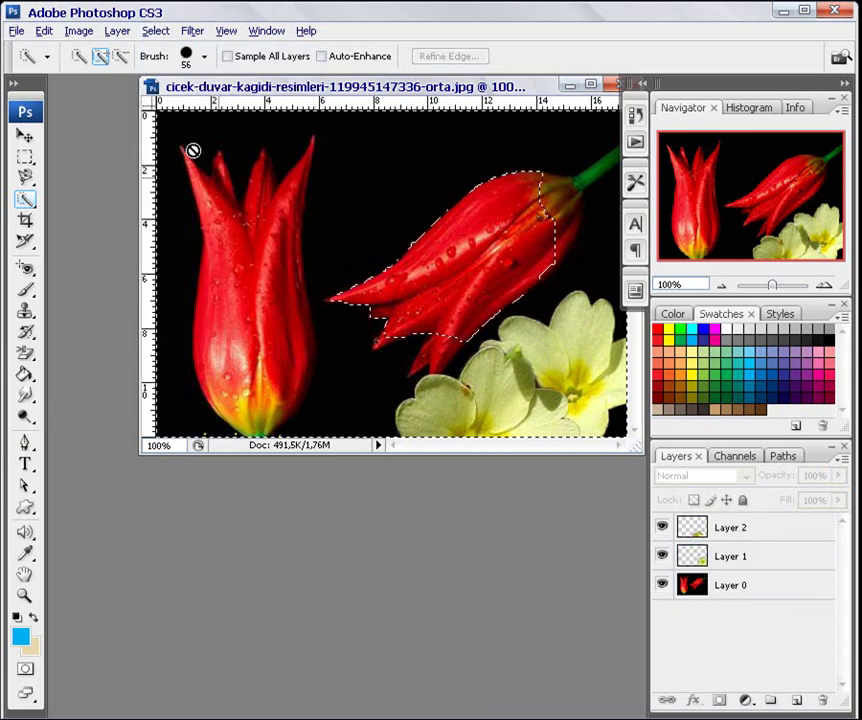
pyautogui.click(785, 585)
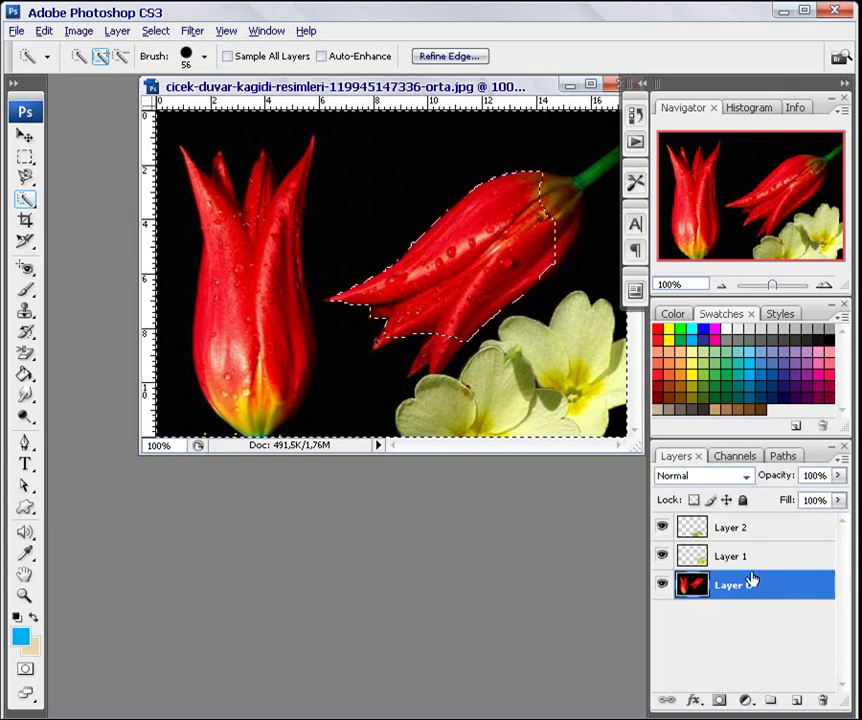
pyautogui.click(157, 31)
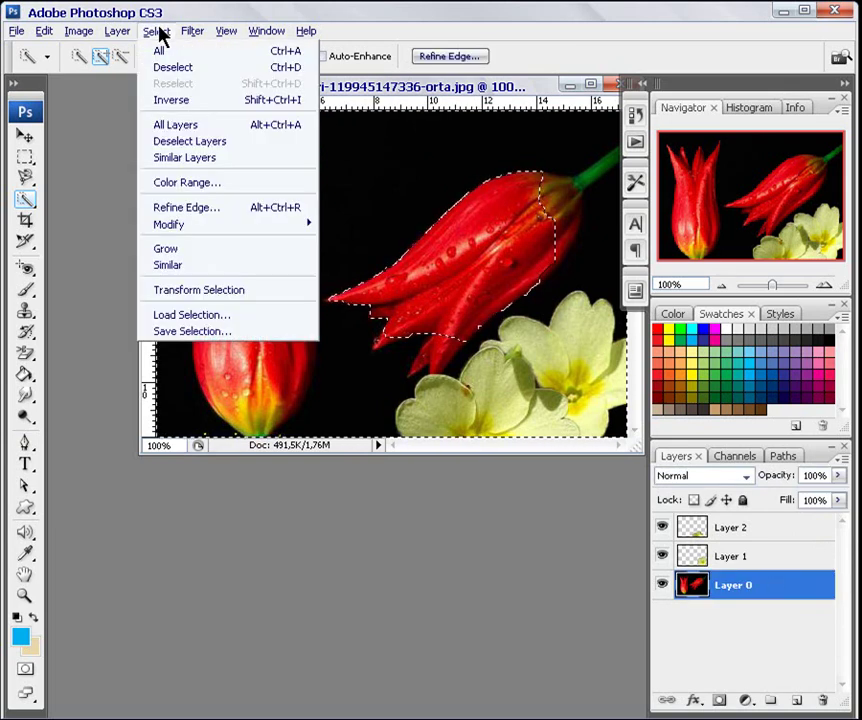
pyautogui.click(190, 167)
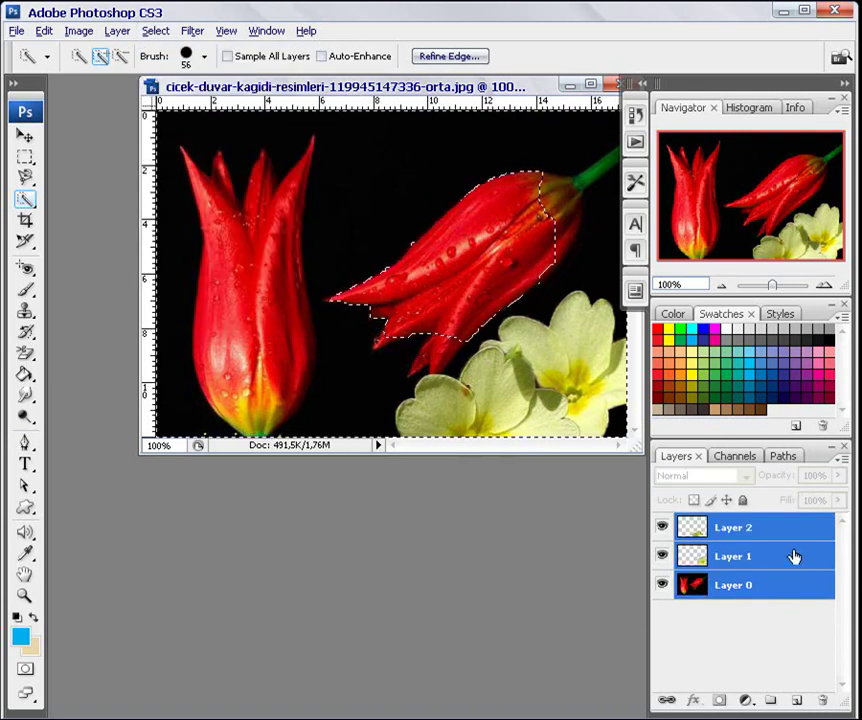
pyautogui.click(752, 588)
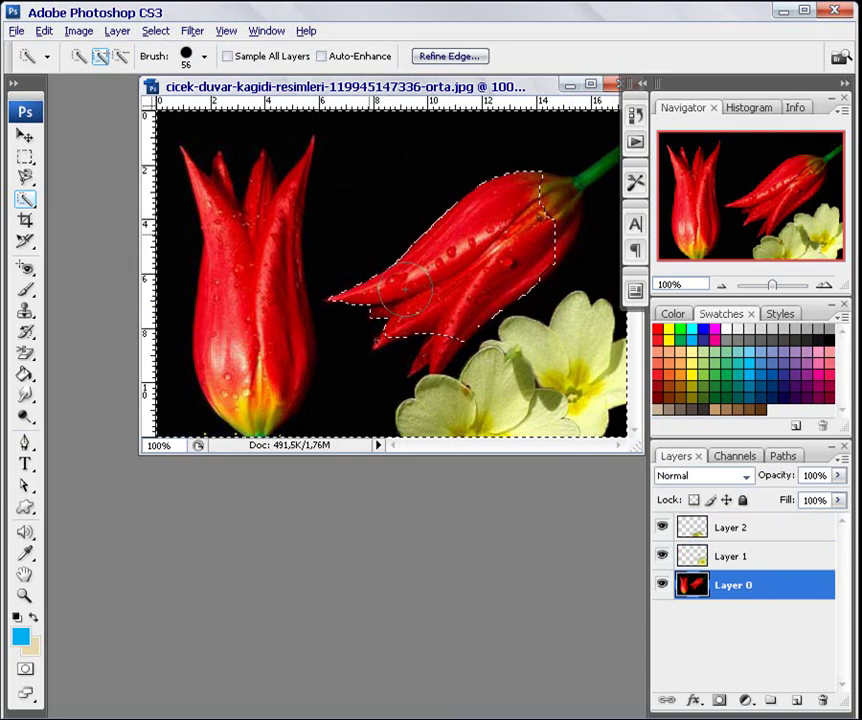
pyautogui.click(155, 31)
# Step: Select the red tulips with Color Range (Sampled Colors, Fuzziness 95), then deselect with Ctrl+D
pyautogui.click(210, 184)
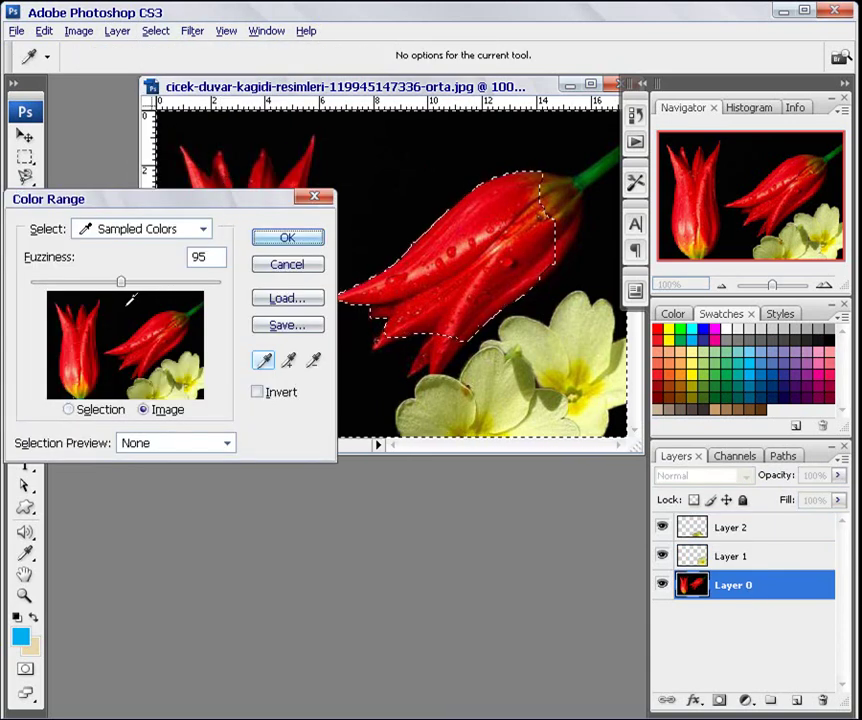
pyautogui.click(288, 240)
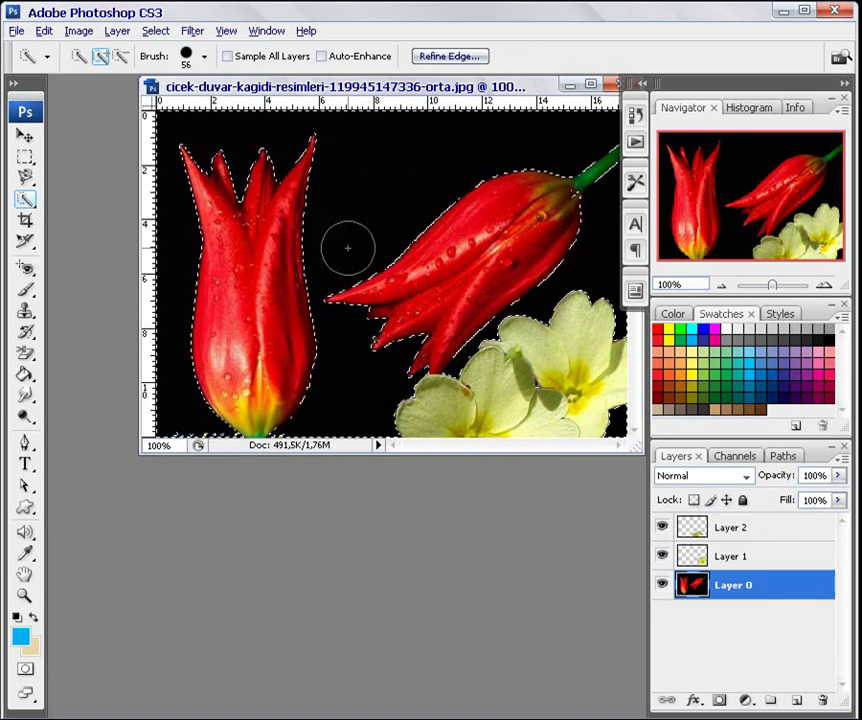
pyautogui.hotkey('ctrl', 'd')
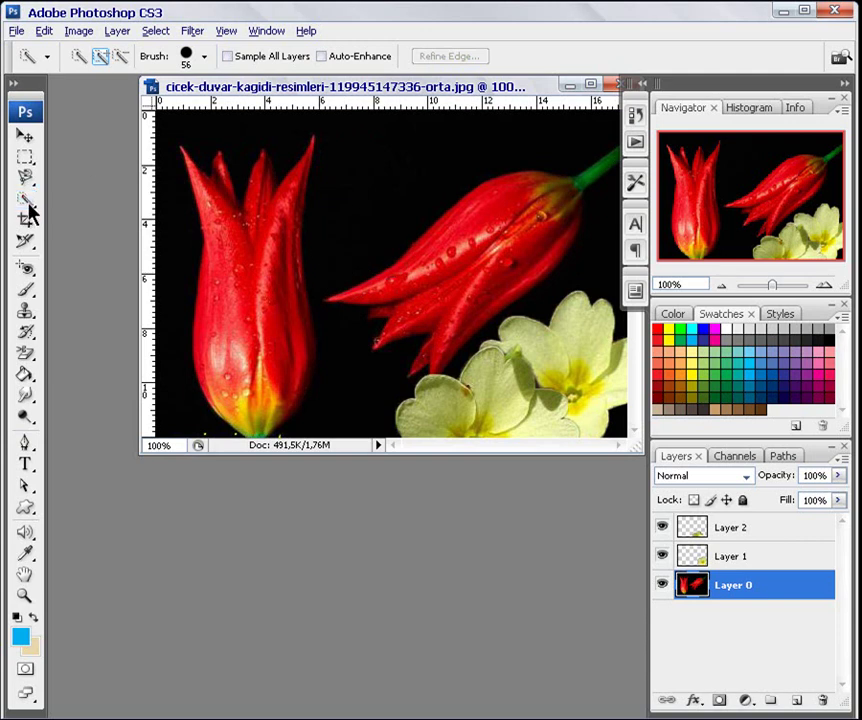
# Step: Use the Rectangular Marquee and turn the rectangle into a 20-pixel Border selection
pyautogui.click(25, 159)
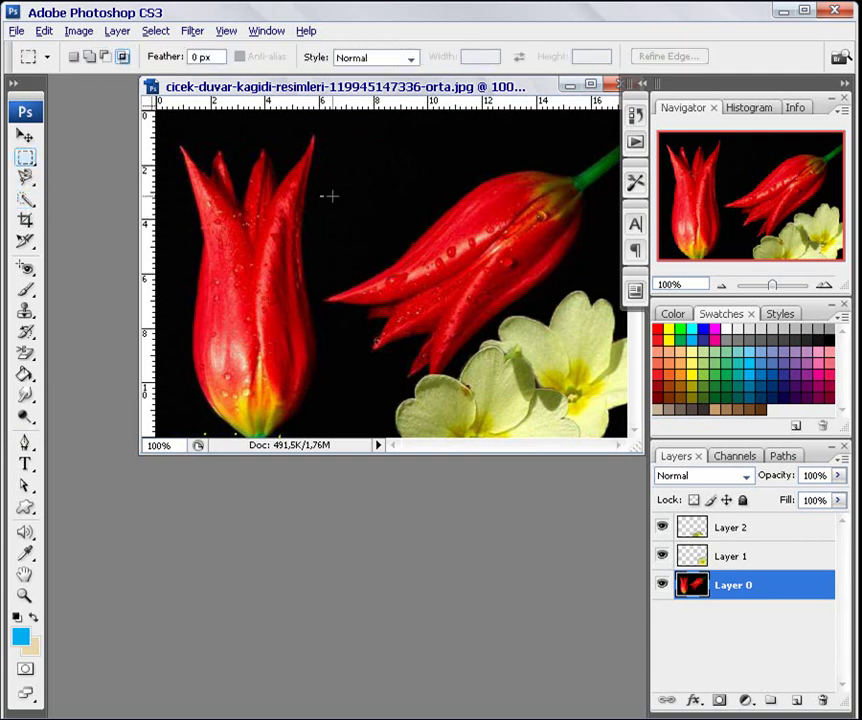
pyautogui.click(156, 31)
pyautogui.moveTo(170, 224)
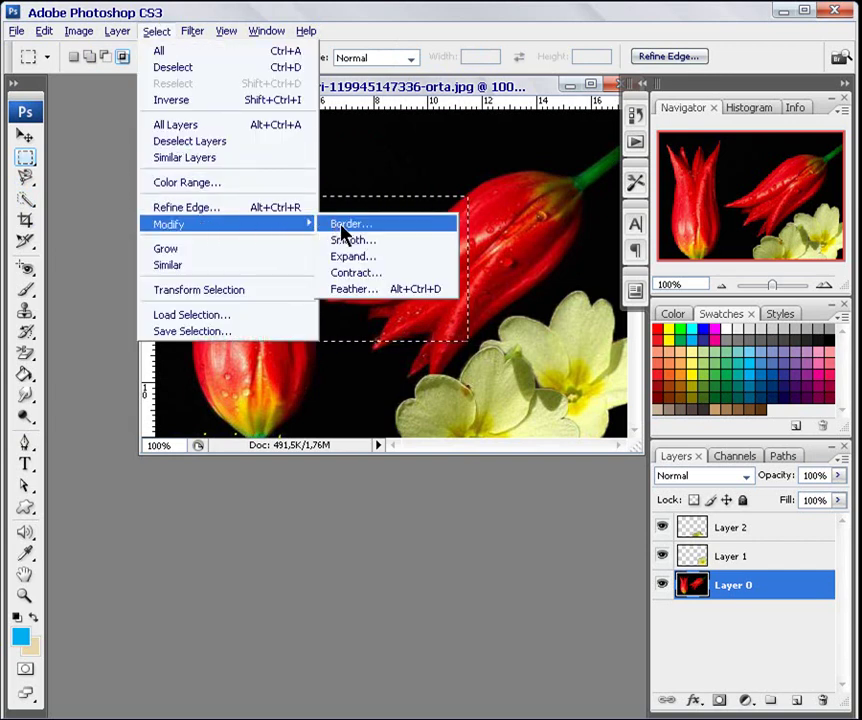
pyautogui.click(348, 226)
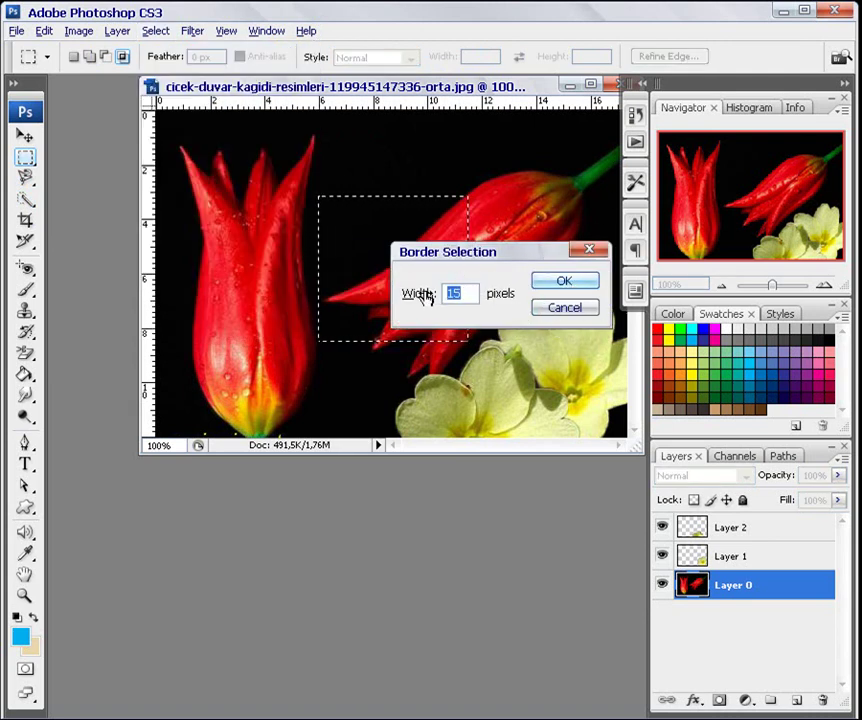
pyautogui.write('0')
pyautogui.click(564, 282)
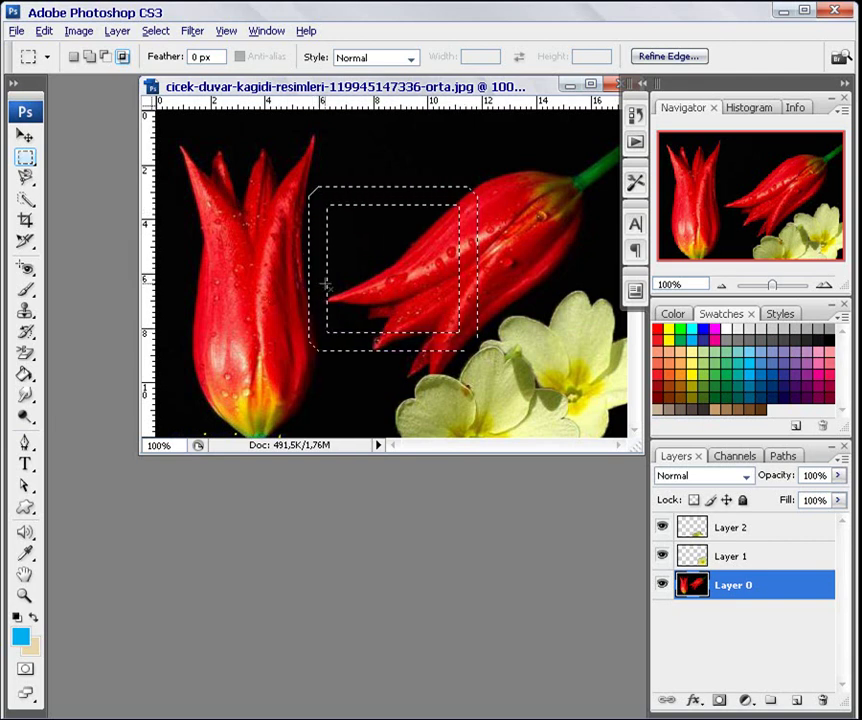
# Step: Brush blue paint along the top, right and left edges of the border band
pyautogui.click(24, 291)
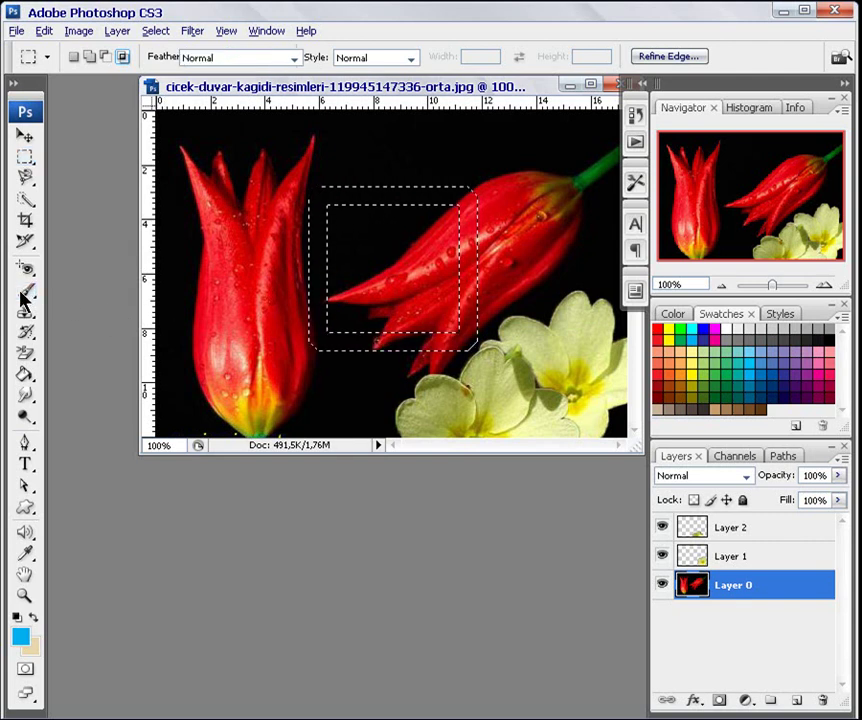
pyautogui.moveTo(322, 199); pyautogui.dragTo(395, 194)
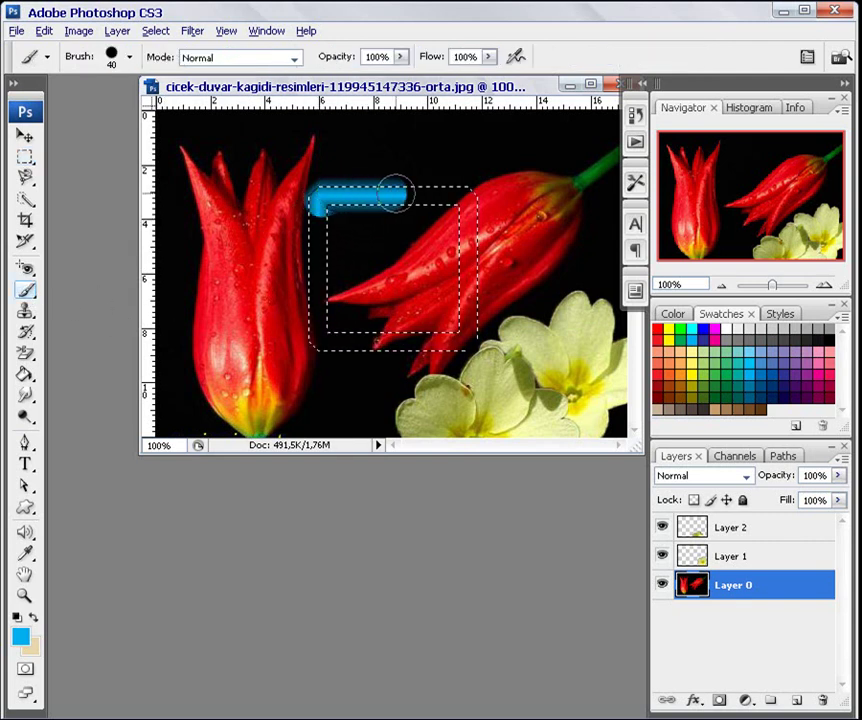
pyautogui.moveTo(466, 195); pyautogui.dragTo(467, 333)
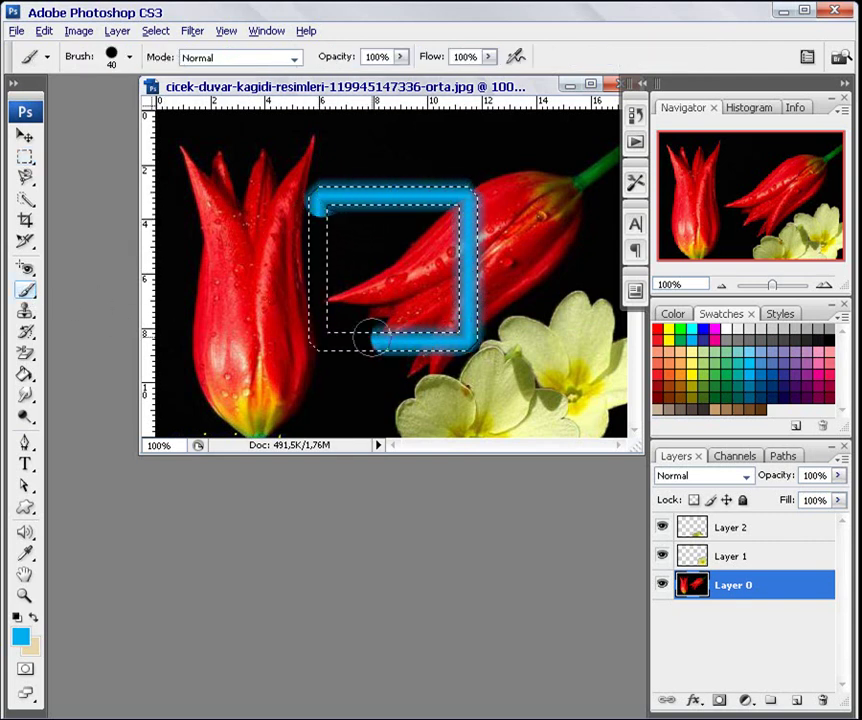
pyautogui.moveTo(318, 315); pyautogui.dragTo(322, 210)
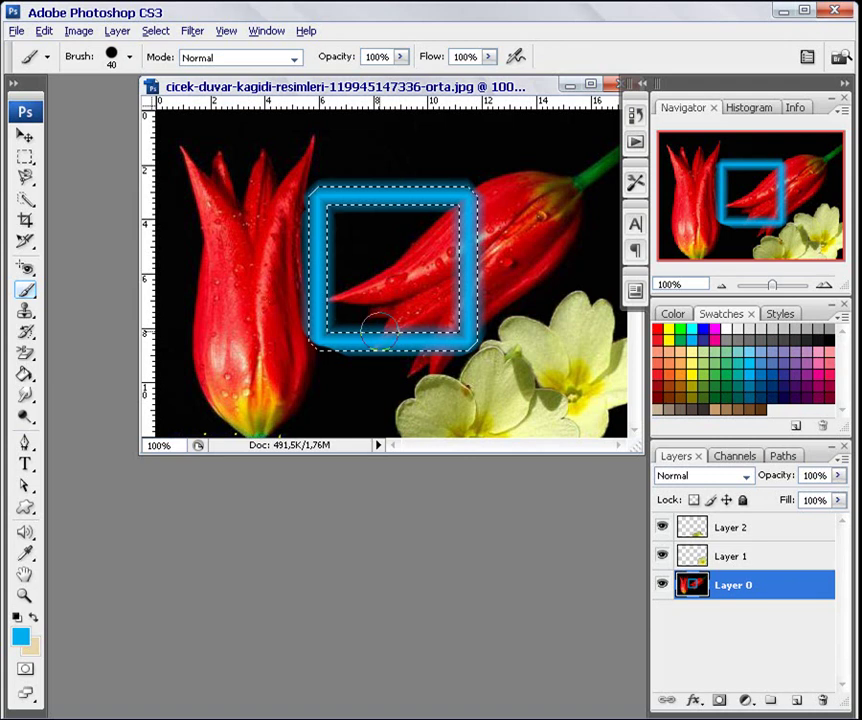
# Step: Smooth the selection's corners, then expand the selection outward
pyautogui.click(156, 31)
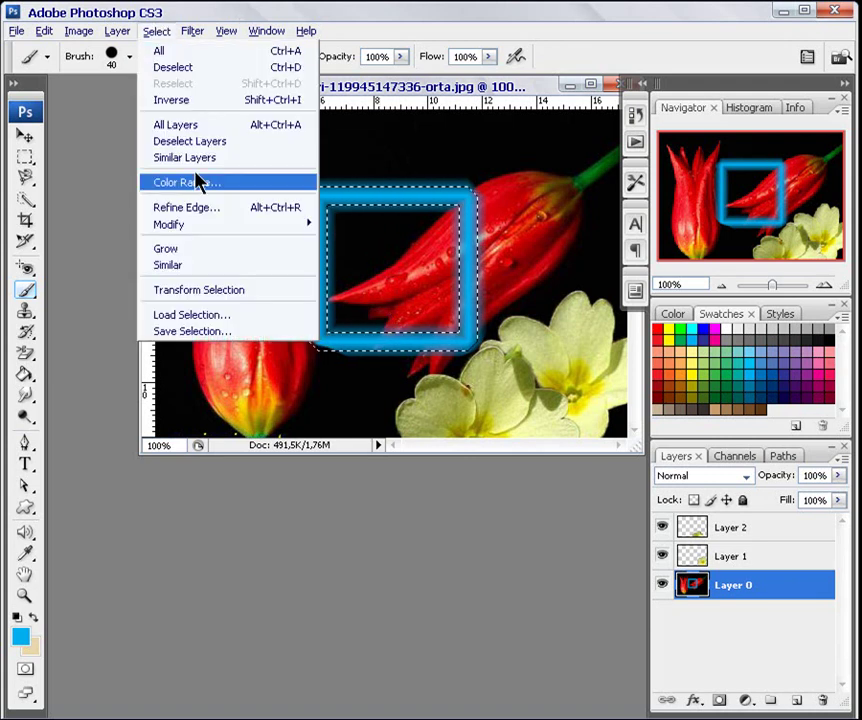
pyautogui.moveTo(169, 224)
pyautogui.click(340, 243)
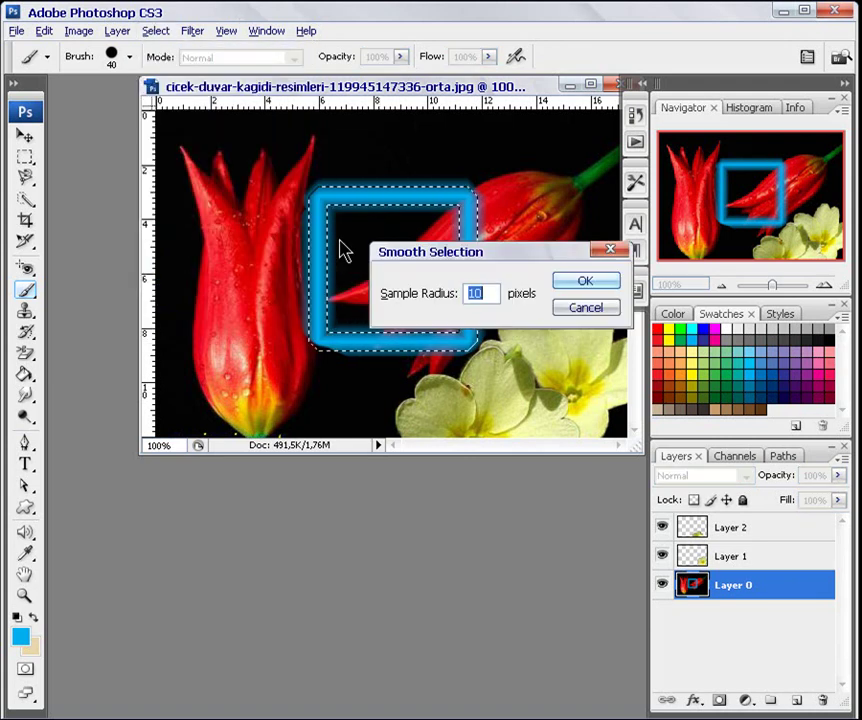
pyautogui.click(573, 285)
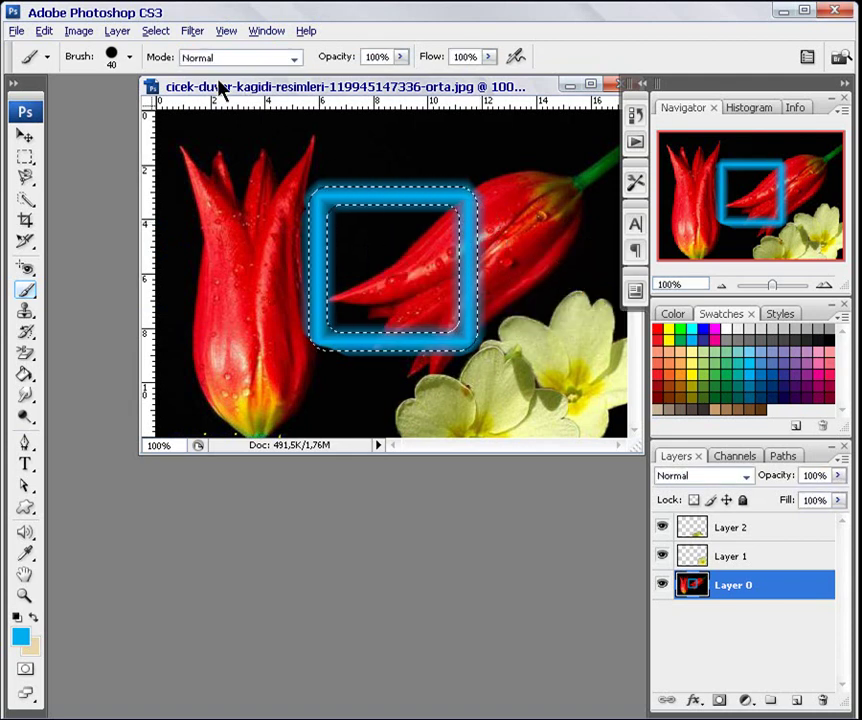
pyautogui.click(157, 34)
pyautogui.moveTo(225, 224)
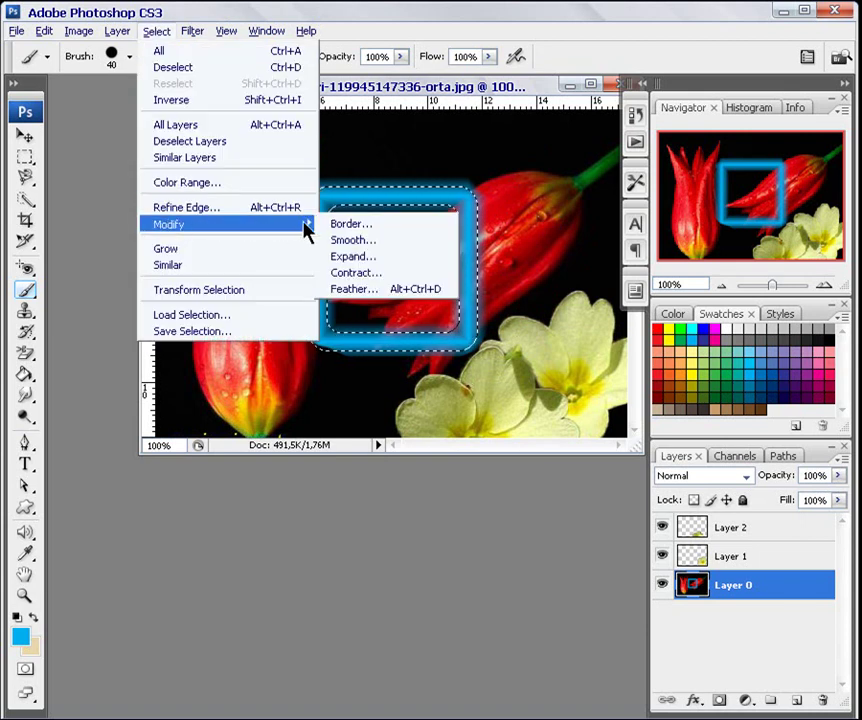
pyautogui.click(343, 257)
pyautogui.doubleClick(470, 294)
pyautogui.click(577, 283)
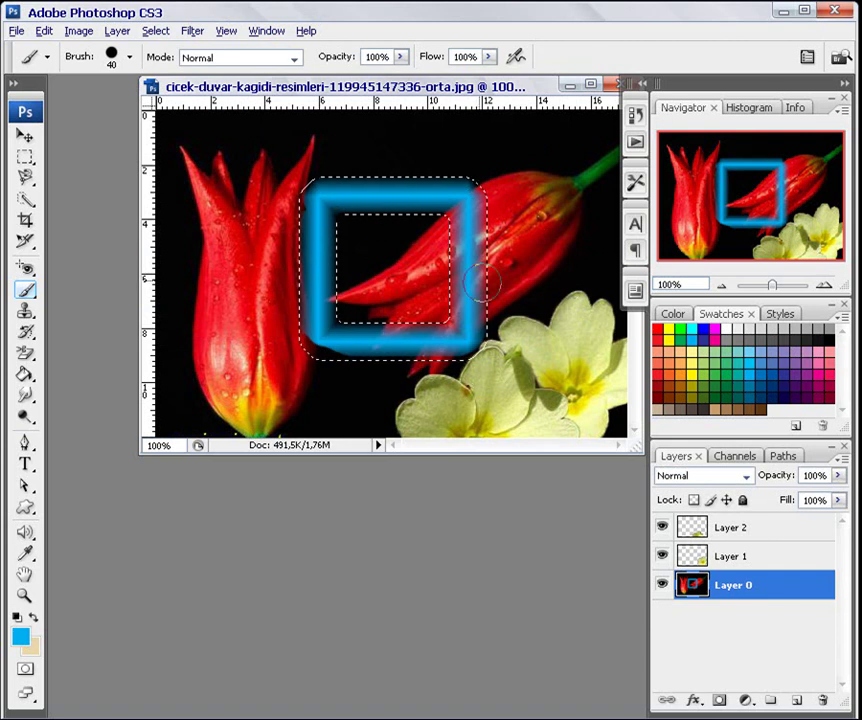
# Step: Contract the selection by 10 pixels
pyautogui.click(157, 33)
pyautogui.moveTo(169, 224)
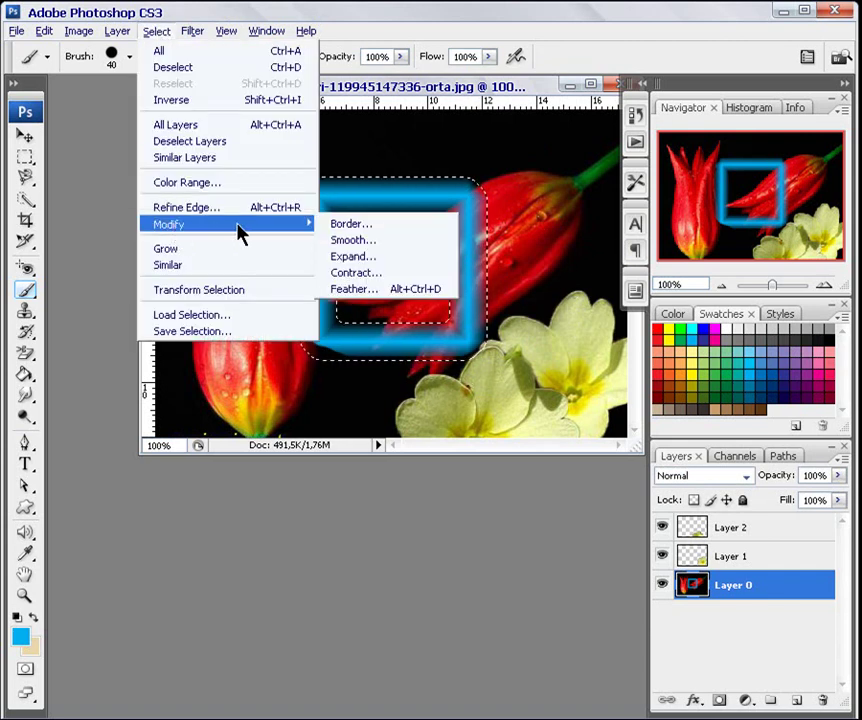
pyautogui.click(351, 274)
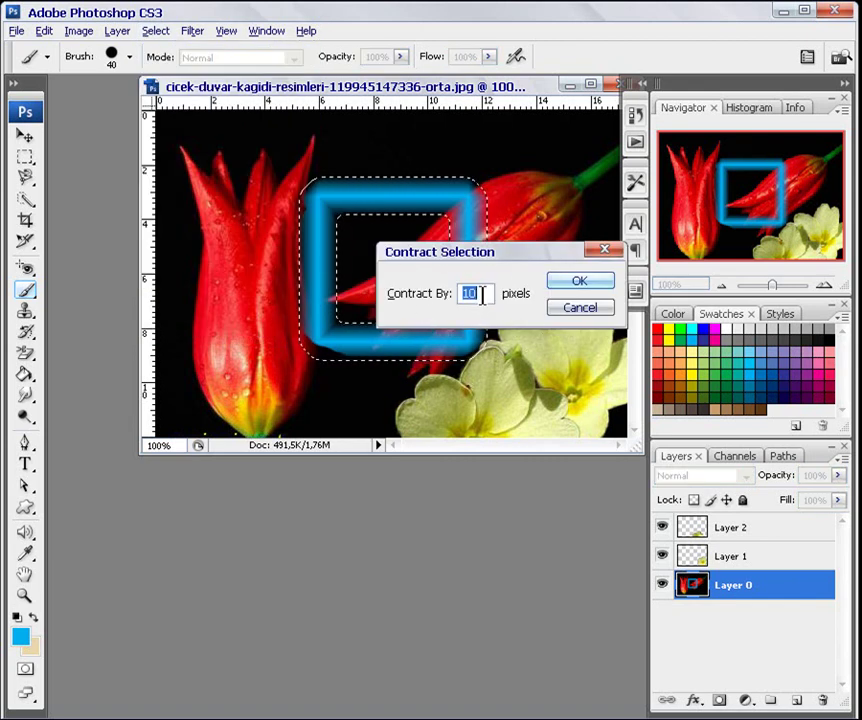
pyautogui.click(572, 284)
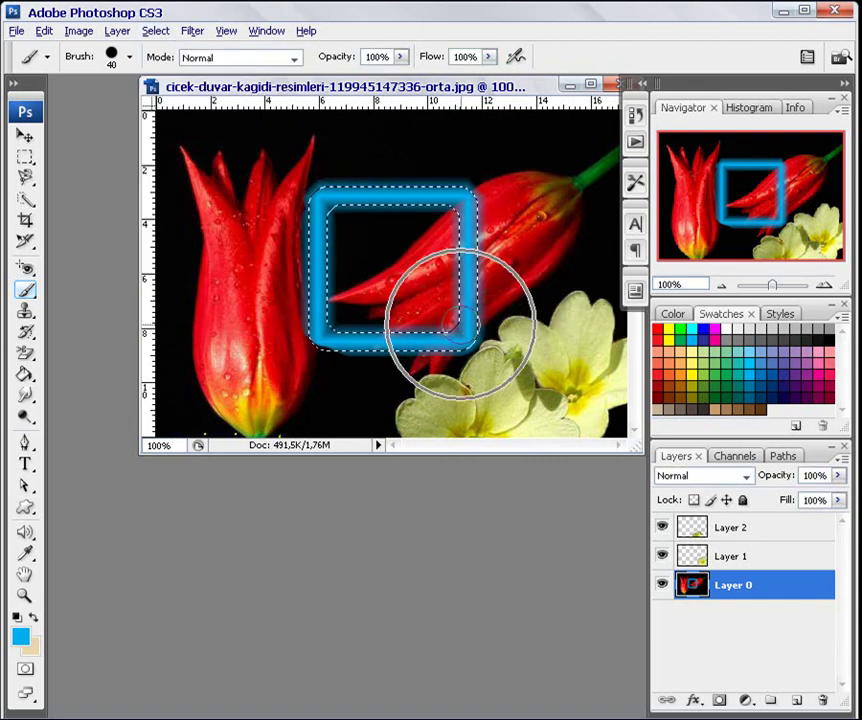
# Step: Apply Grow and Similar, then start Transform Selection on the result
pyautogui.click(155, 31)
pyautogui.moveTo(170, 224)
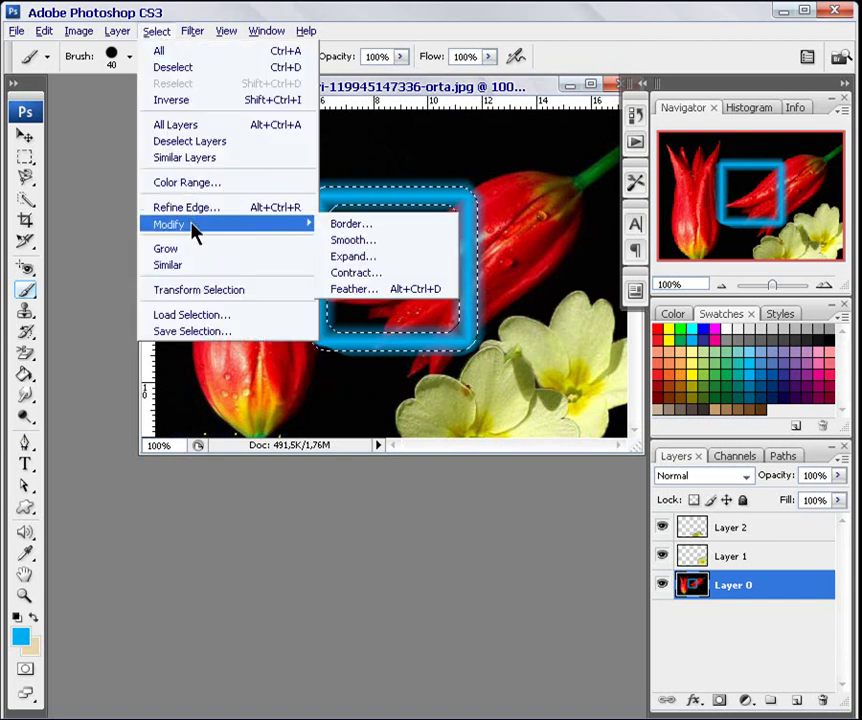
pyautogui.click(166, 249)
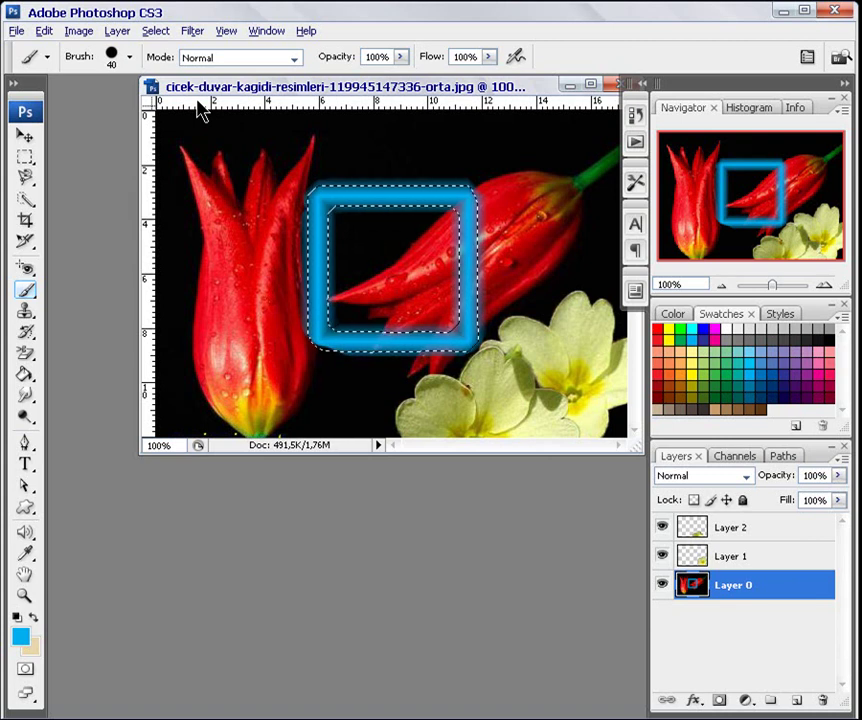
pyautogui.click(157, 33)
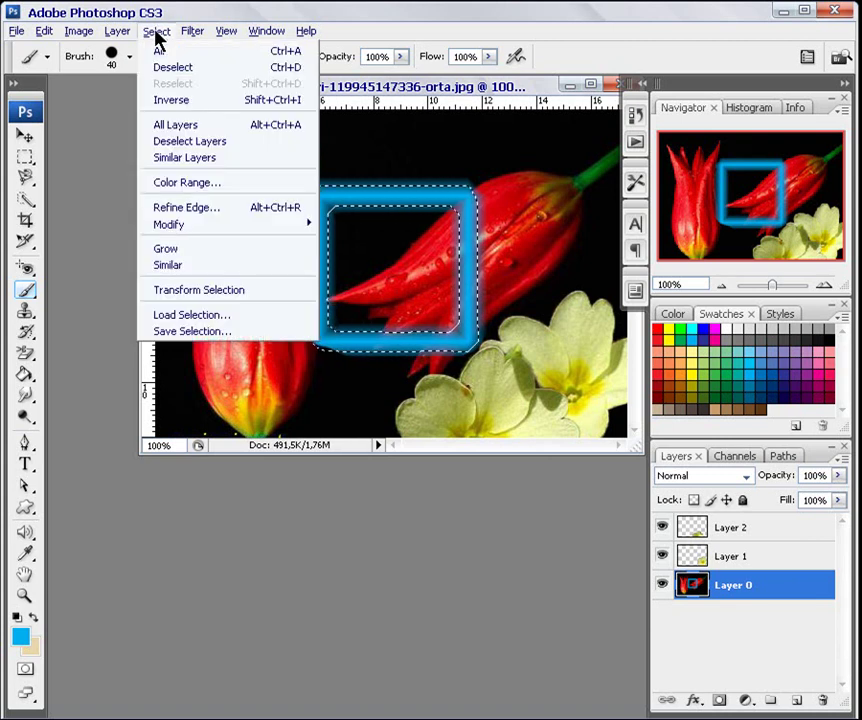
pyautogui.click(187, 267)
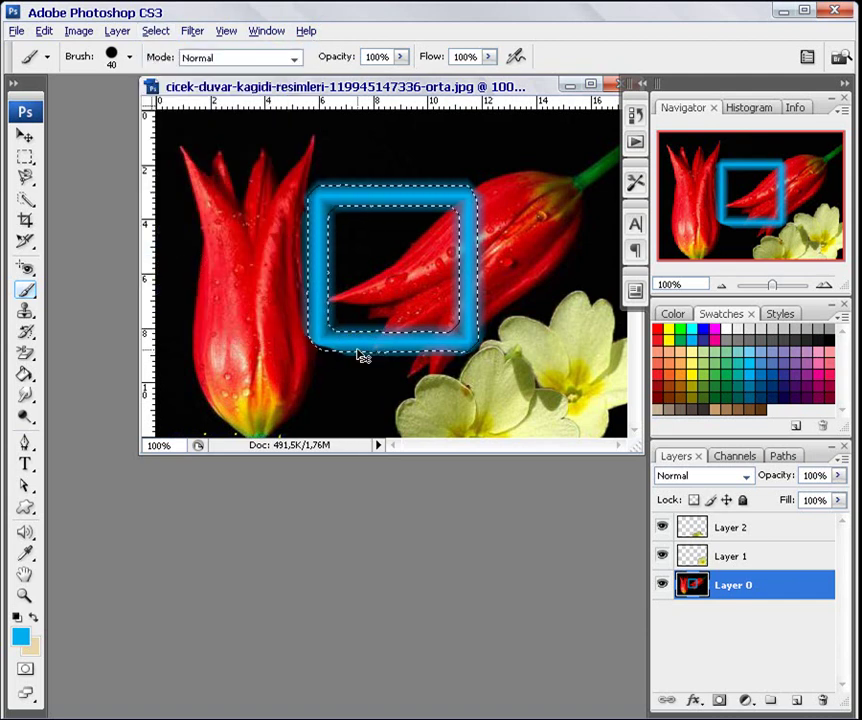
pyautogui.click(155, 31)
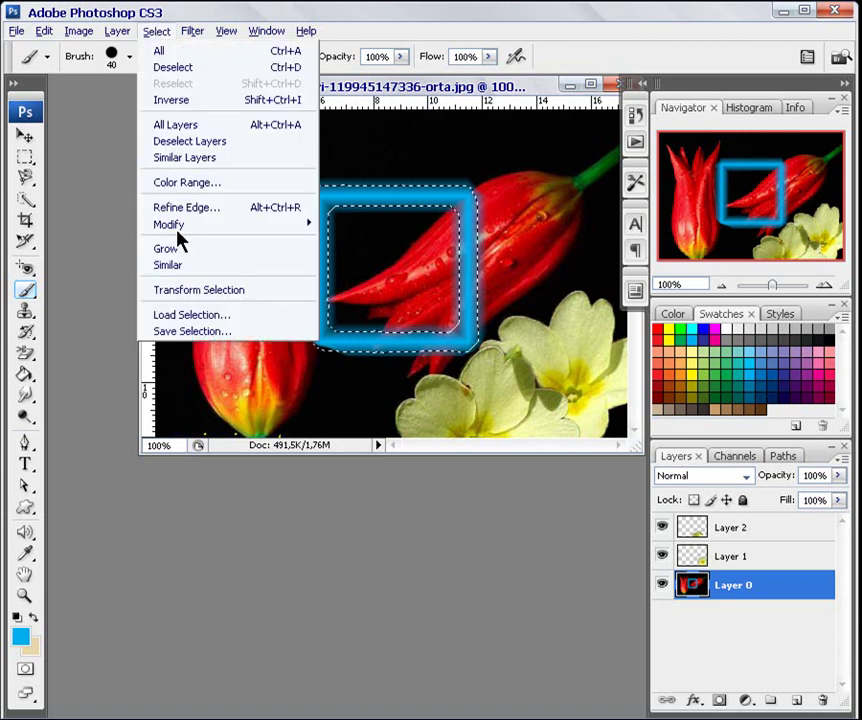
pyautogui.click(187, 291)
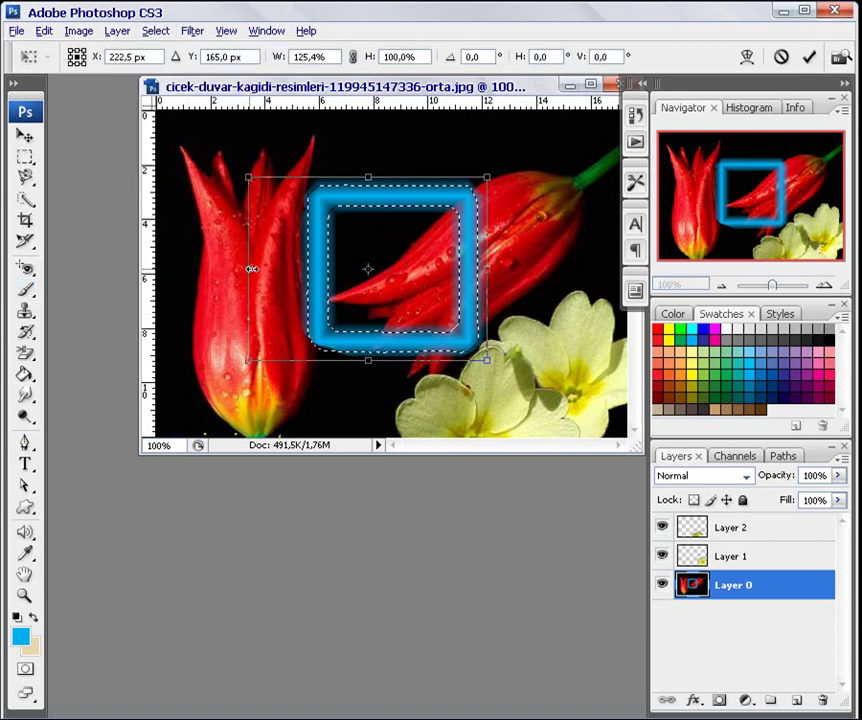
# Step: Scale the selection wider over the left tulip and taller
pyautogui.moveTo(299, 268); pyautogui.dragTo(247, 268)
pyautogui.moveTo(367, 360)
pyautogui.mouseDown()
pyautogui.moveTo(367, 395)
pyautogui.moveTo(367, 386)
pyautogui.mouseUp()
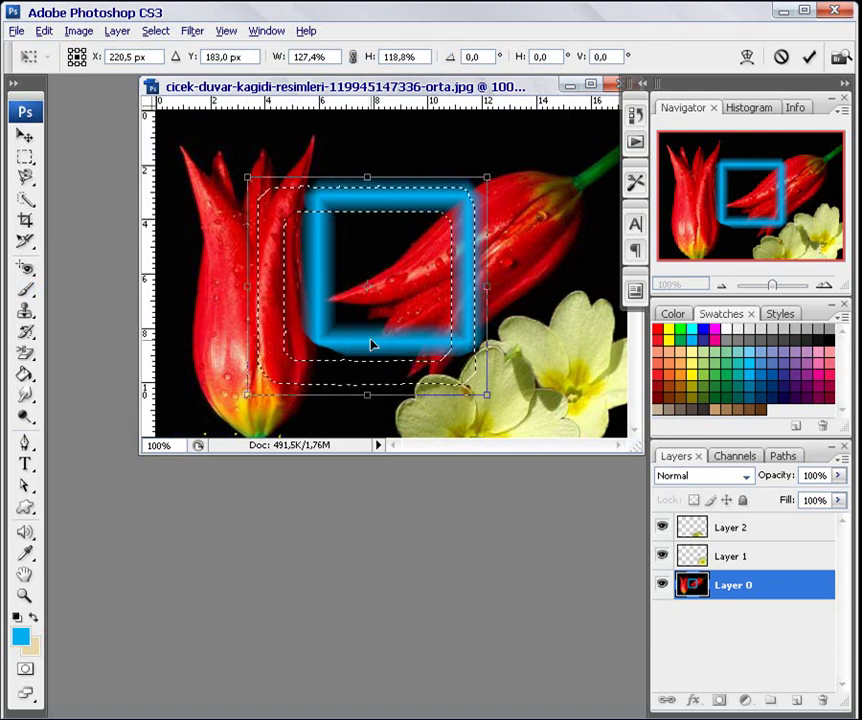
pyautogui.moveTo(485, 385); pyautogui.dragTo(373, 320)
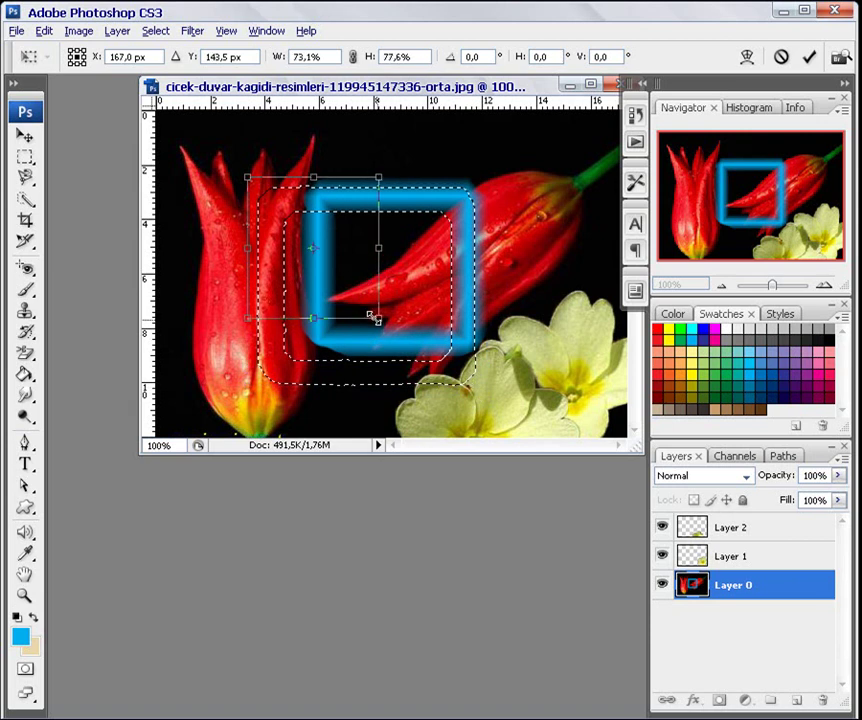
pyautogui.moveTo(310, 322); pyautogui.dragTo(310, 385)
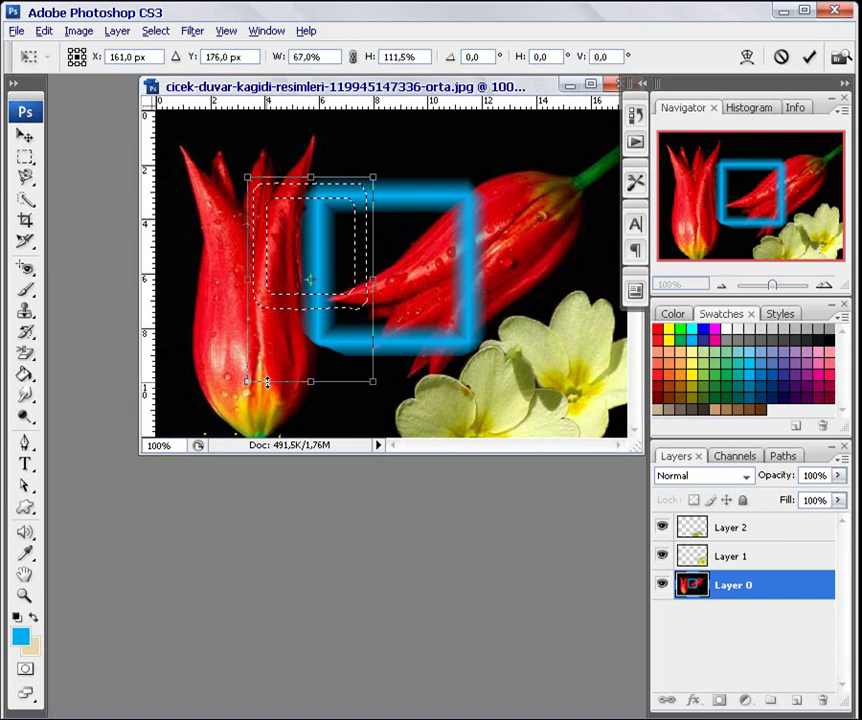
pyautogui.moveTo(250, 282); pyautogui.dragTo(208, 282)
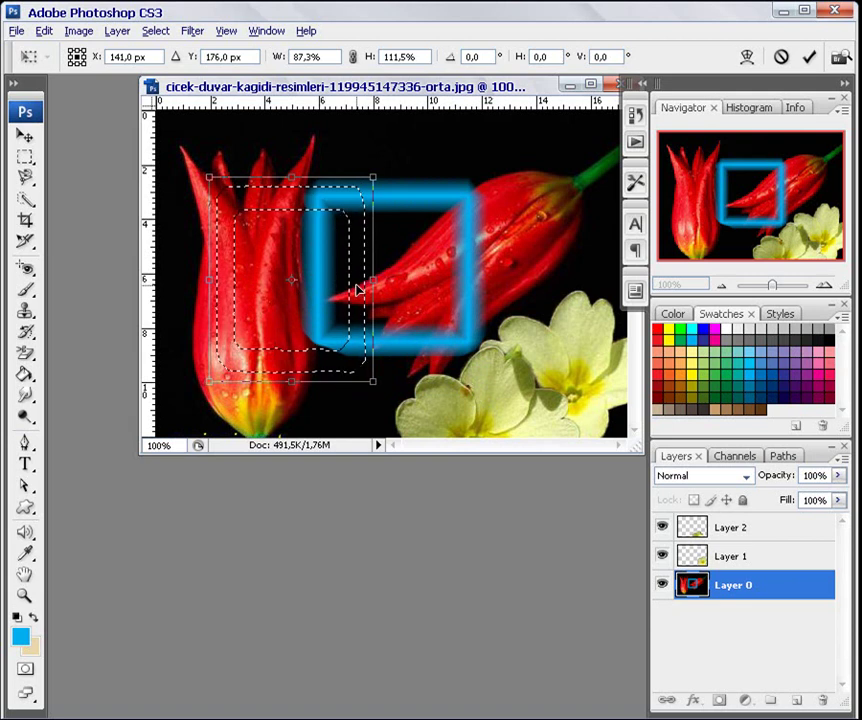
# Step: Skew and distort the selection's corners into a slanted shape, then commit with Enter
pyautogui.moveTo(373, 381); pyautogui.dragTo(418, 380)
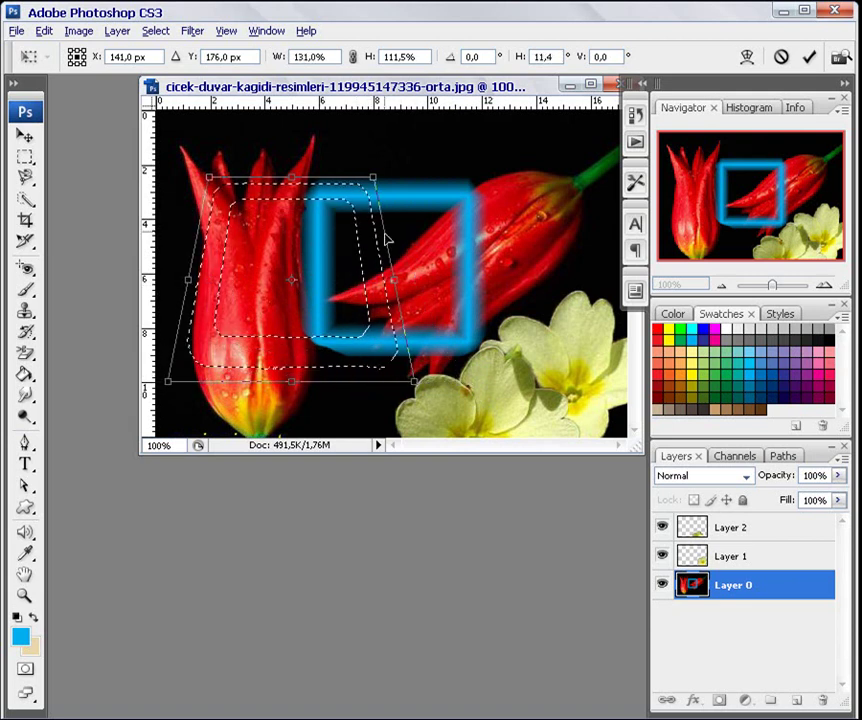
pyautogui.moveTo(374, 178); pyautogui.dragTo(480, 192)
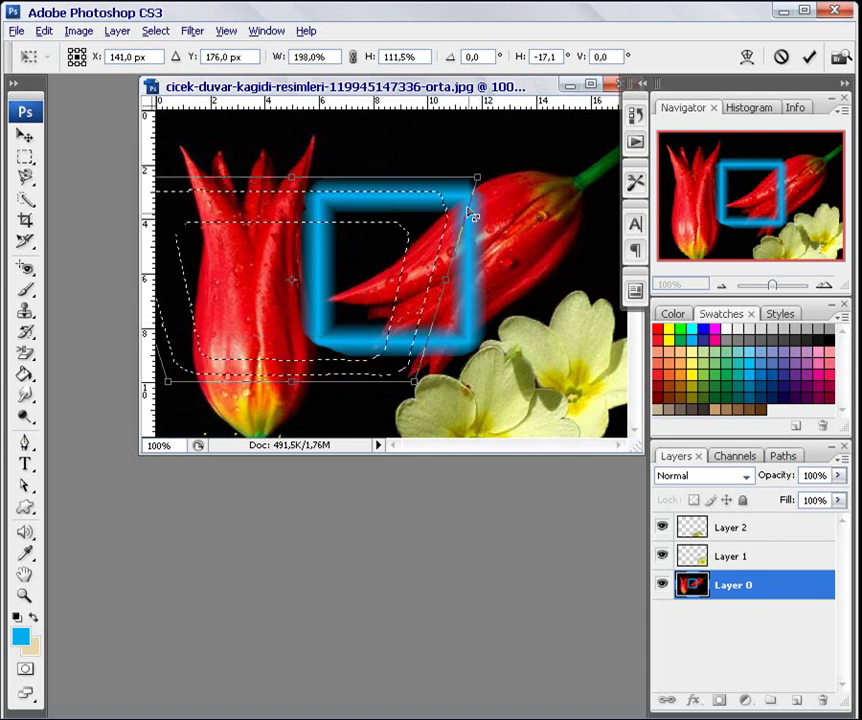
pyautogui.moveTo(168, 383); pyautogui.dragTo(247, 332)
pyautogui.moveTo(398, 226)
pyautogui.mouseDown()
pyautogui.moveTo(298, 380)
pyautogui.moveTo(290, 378)
pyautogui.mouseUp()
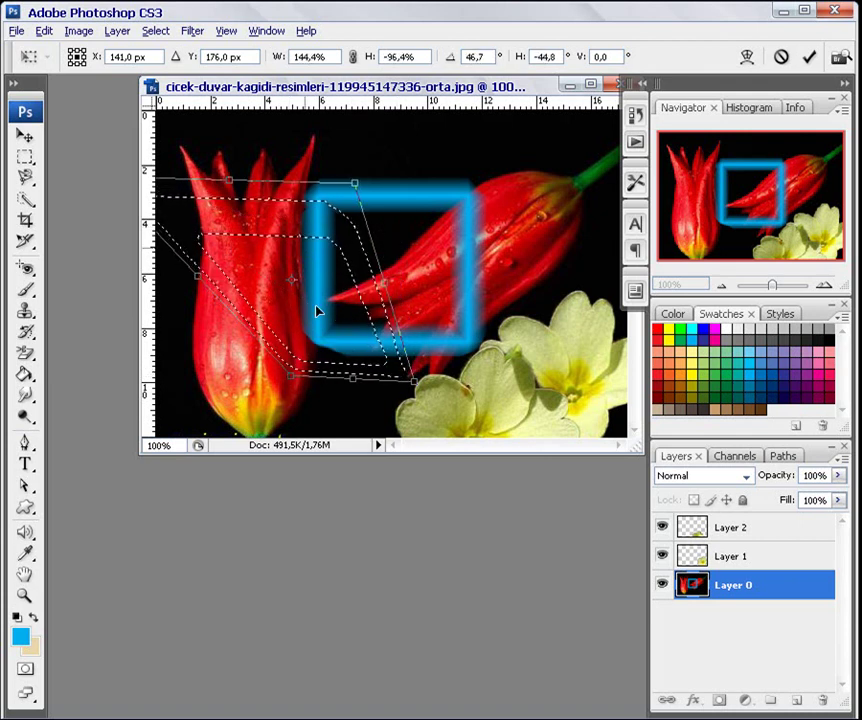
pyautogui.click(155, 31)
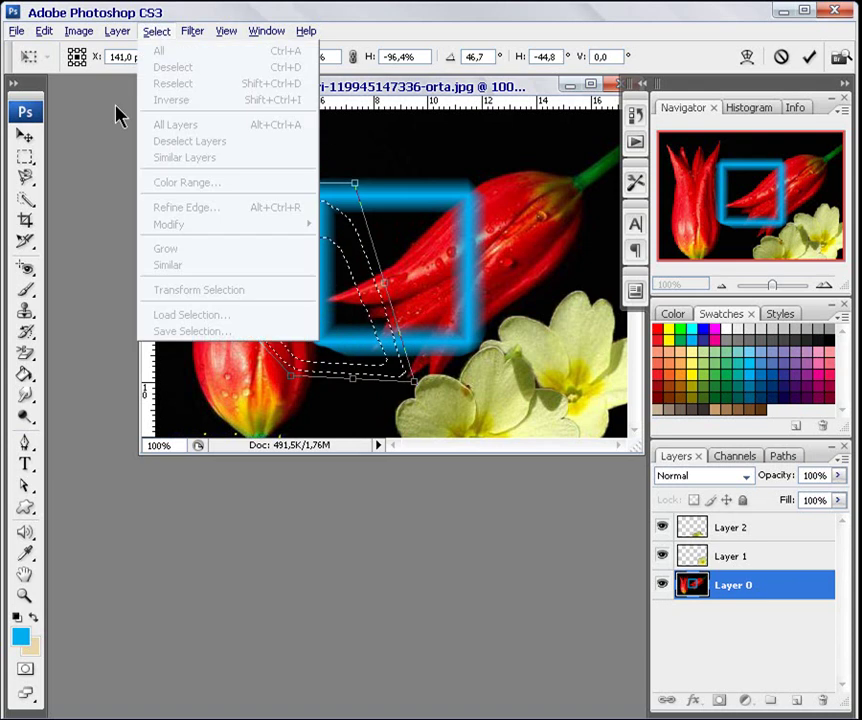
pyautogui.click(117, 116)
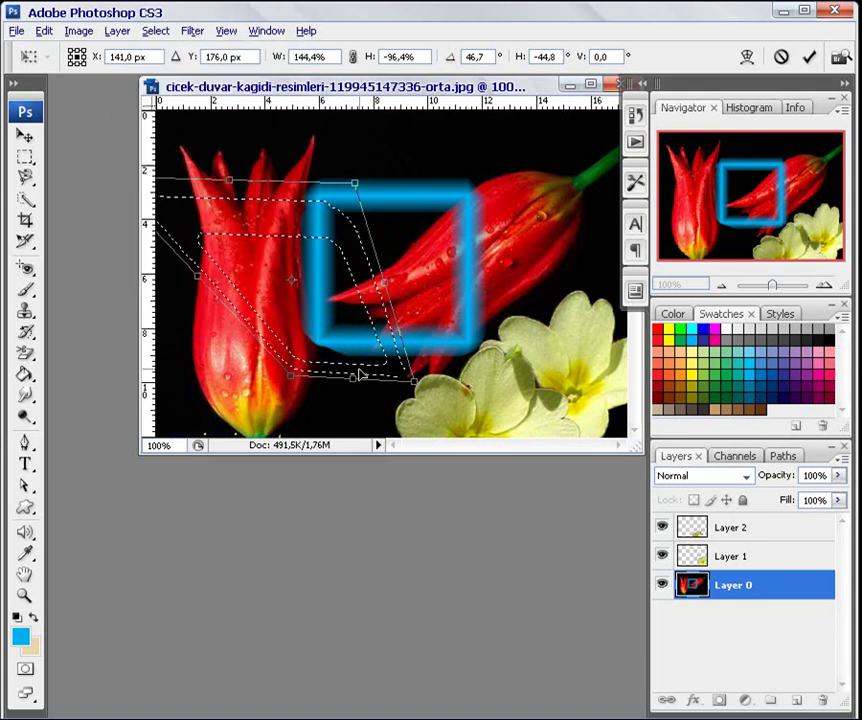
pyautogui.press('Return')
pyautogui.press('b')
pyautogui.click(155, 31)
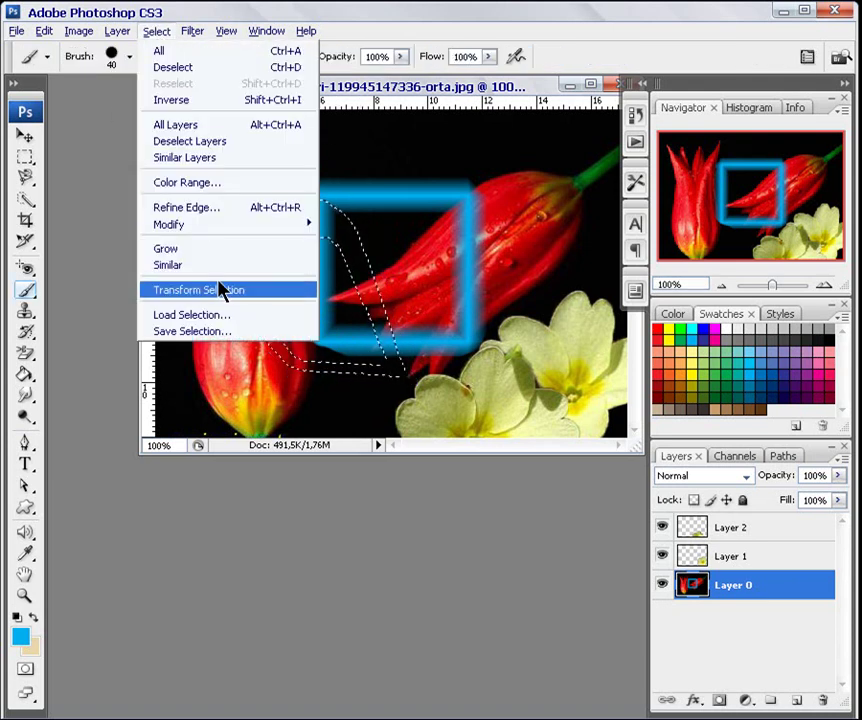
# Step: Look at Load Selection, then save the selection as a new channel named 'yazılım'
pyautogui.click(217, 315)
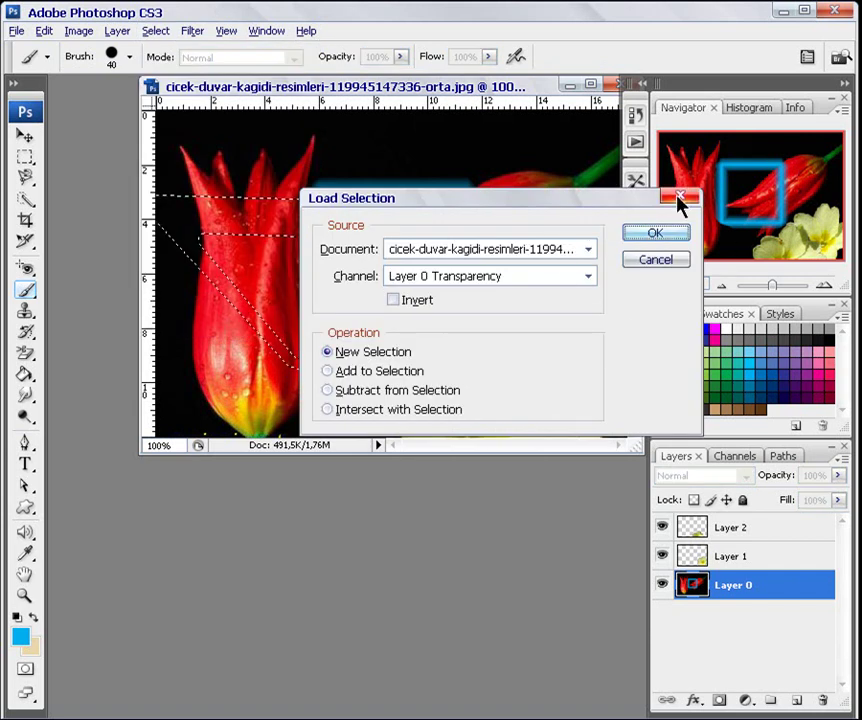
pyautogui.click(680, 200)
pyautogui.click(155, 31)
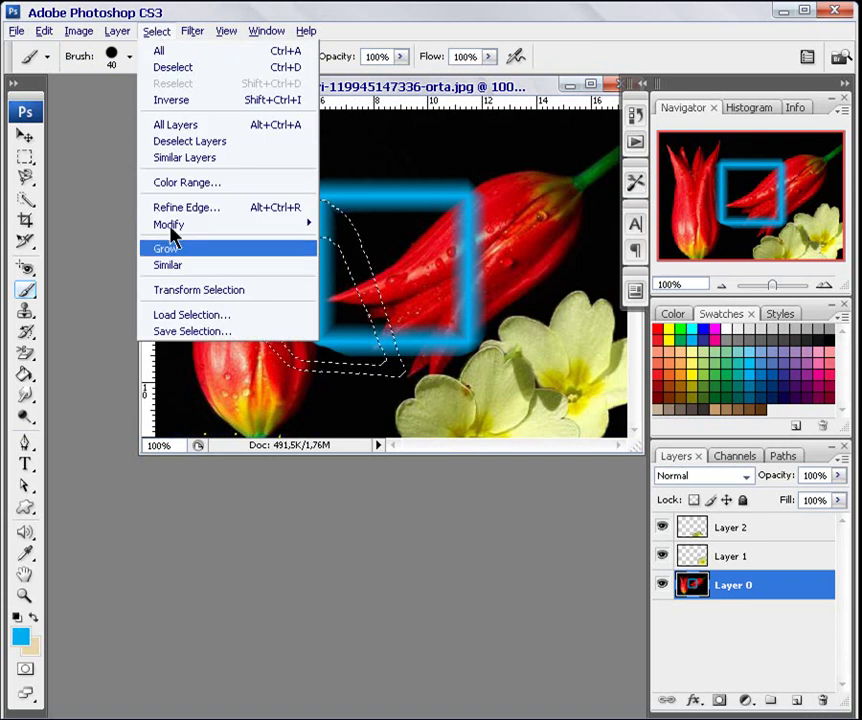
pyautogui.click(179, 336)
pyautogui.write('yazılım')
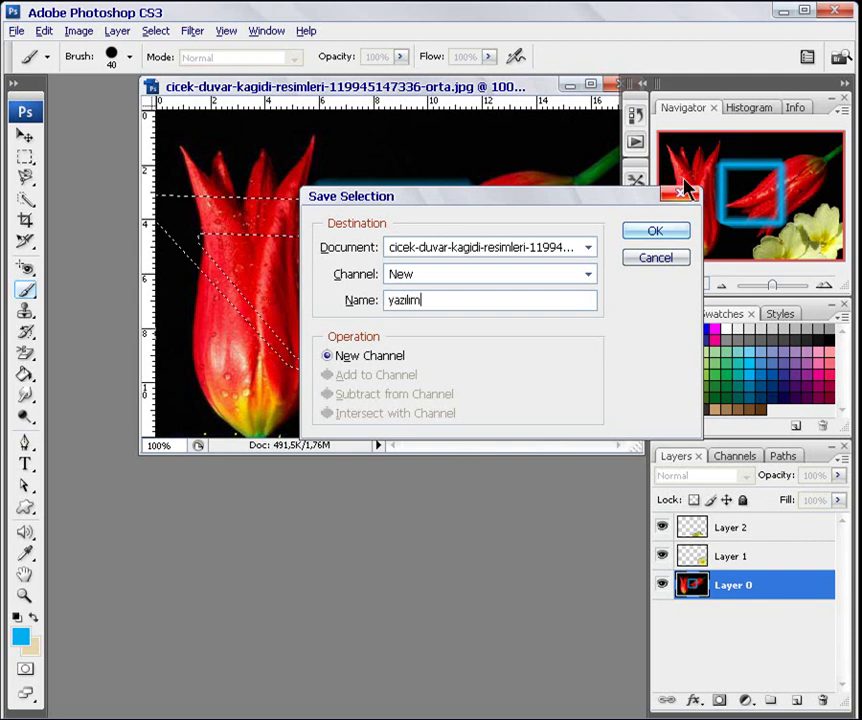
pyautogui.click(658, 232)
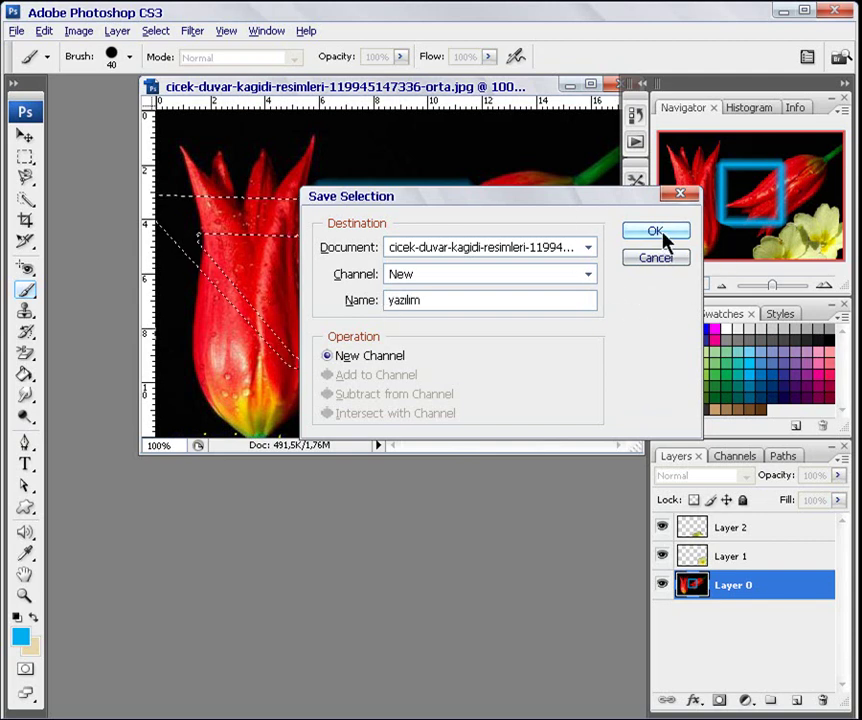